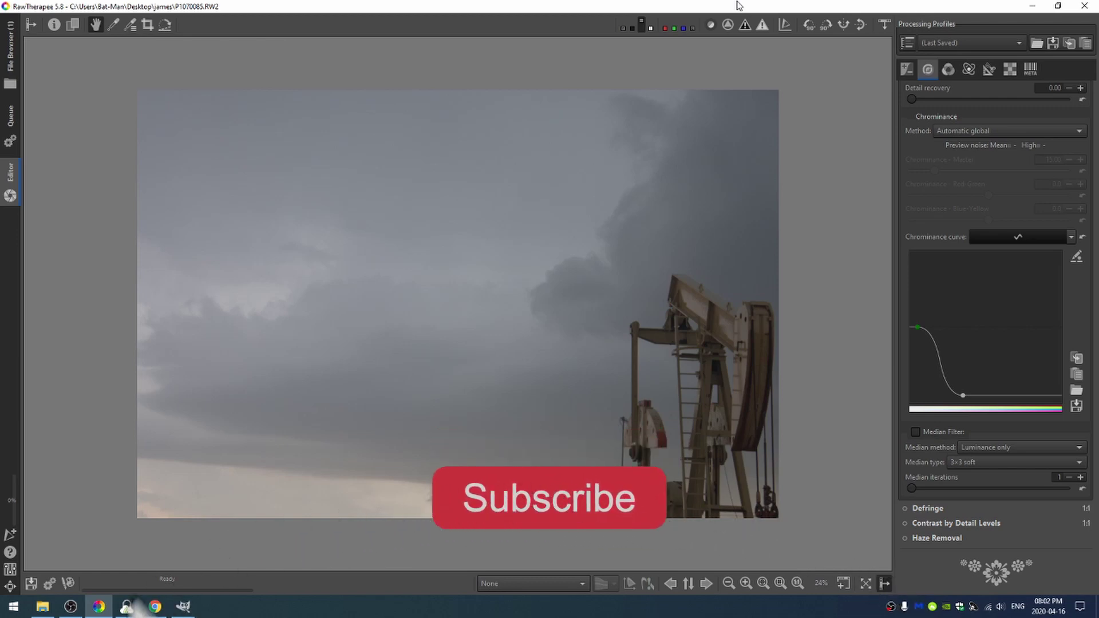
# Check the photo info overlay, then show the histogram, Navigator and History panel
pyautogui.press('i')
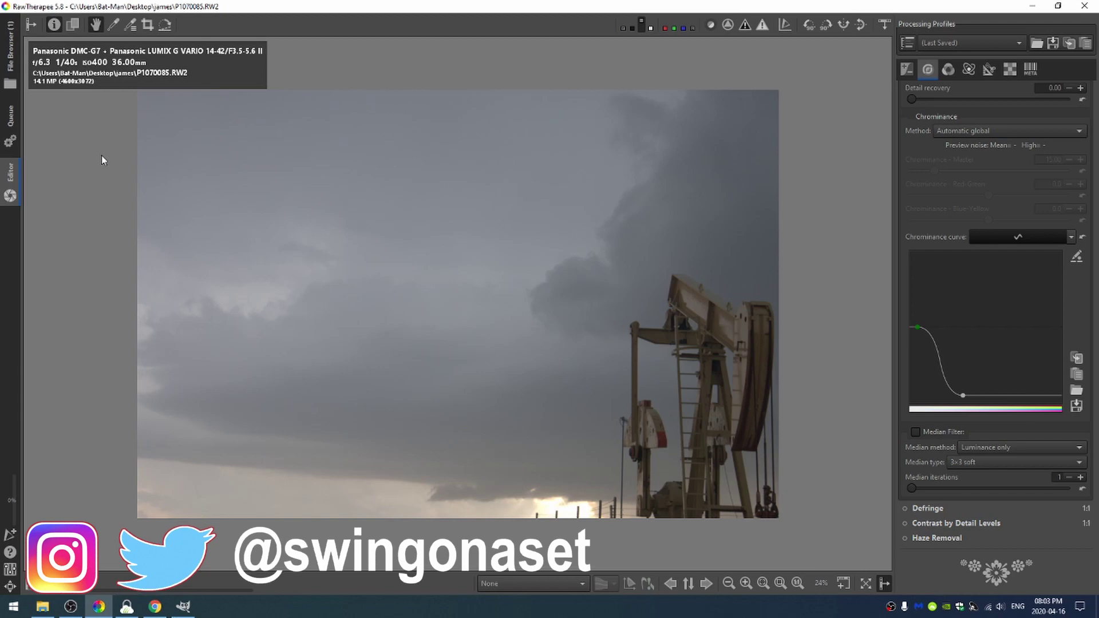
pyautogui.press('i')
pyautogui.press('l')
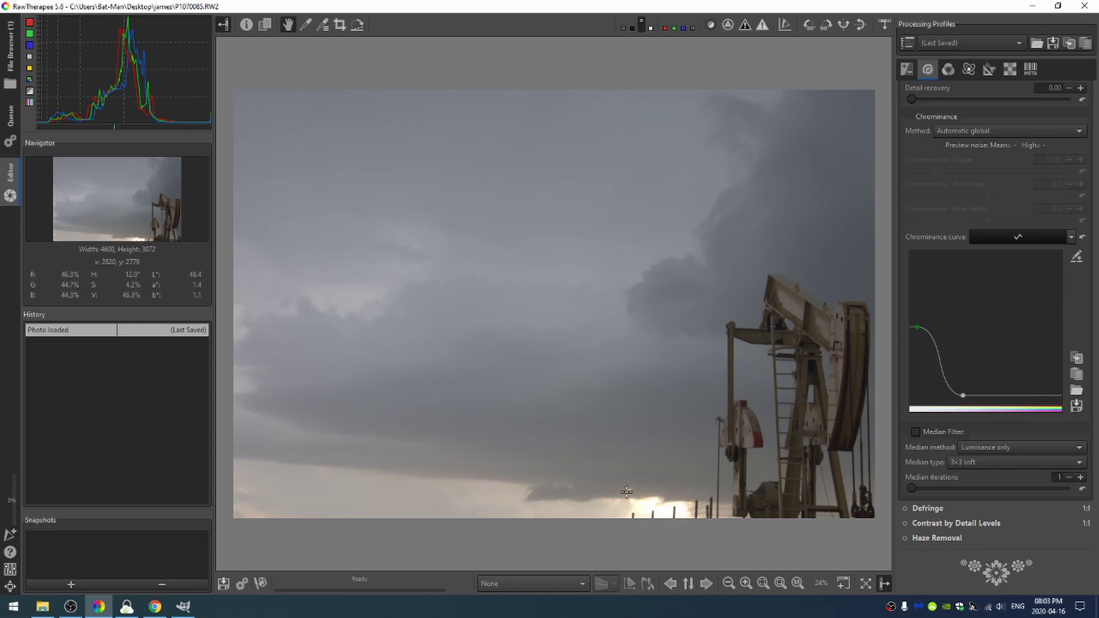
# Raise the Exposure Black level from 0 to 1219
pyautogui.hotkey('alt', 'e')
pyautogui.click(978, 88)
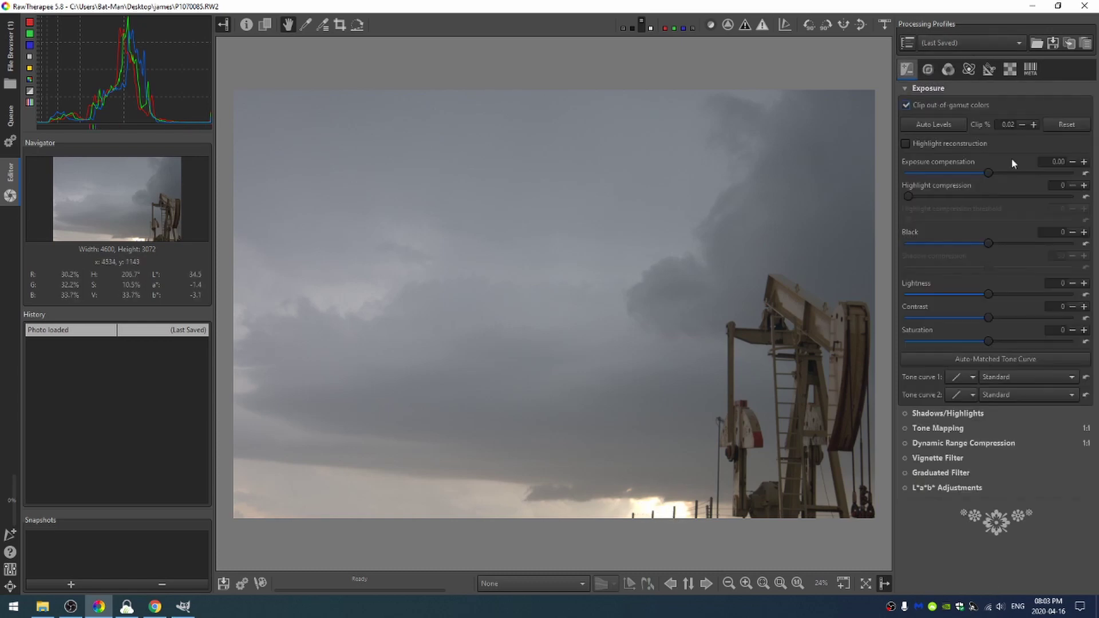
pyautogui.moveTo(990, 242); pyautogui.dragTo(1002, 242)
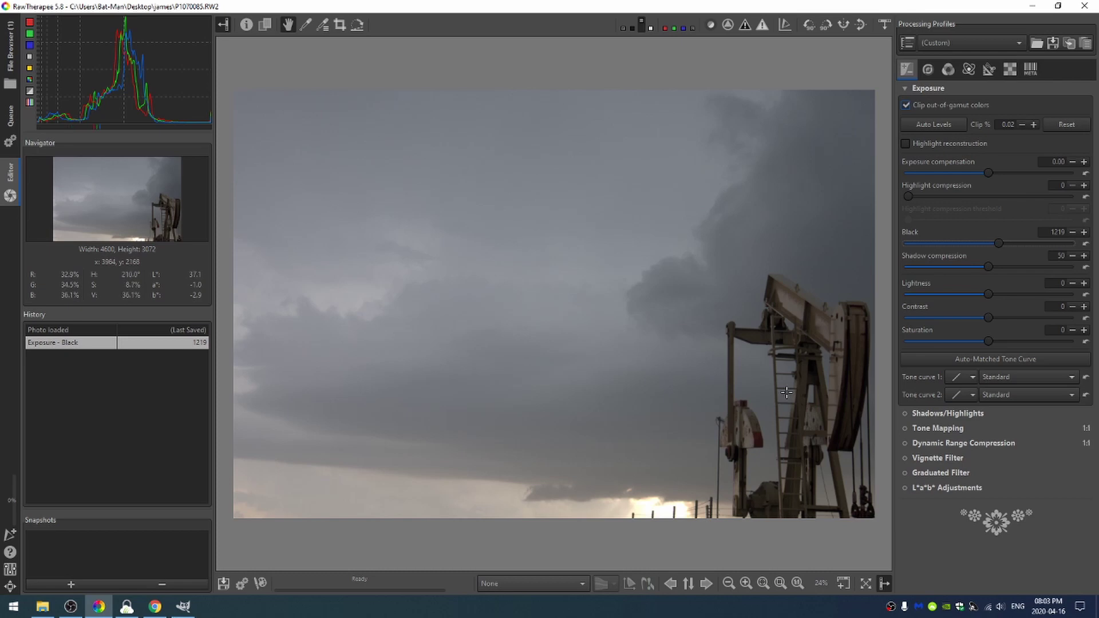
# Enable Local Contrast in the Detail tools and lower its Radius to 45
pyautogui.press('l')
pyautogui.click(928, 69)
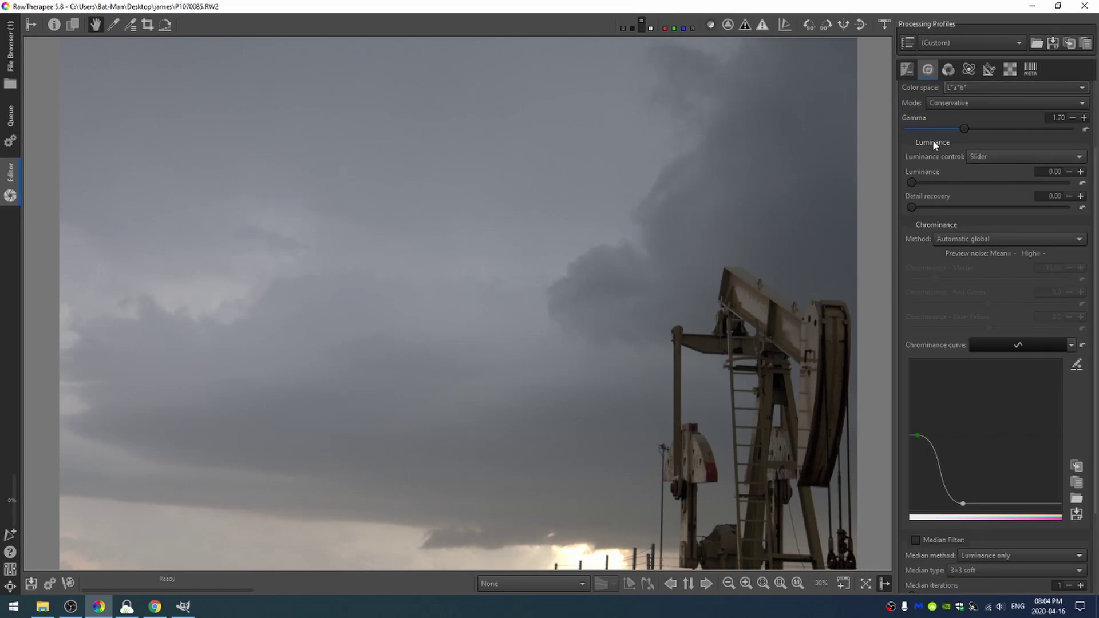
pyautogui.scroll(3, 939, 149)
pyautogui.click(939, 161)
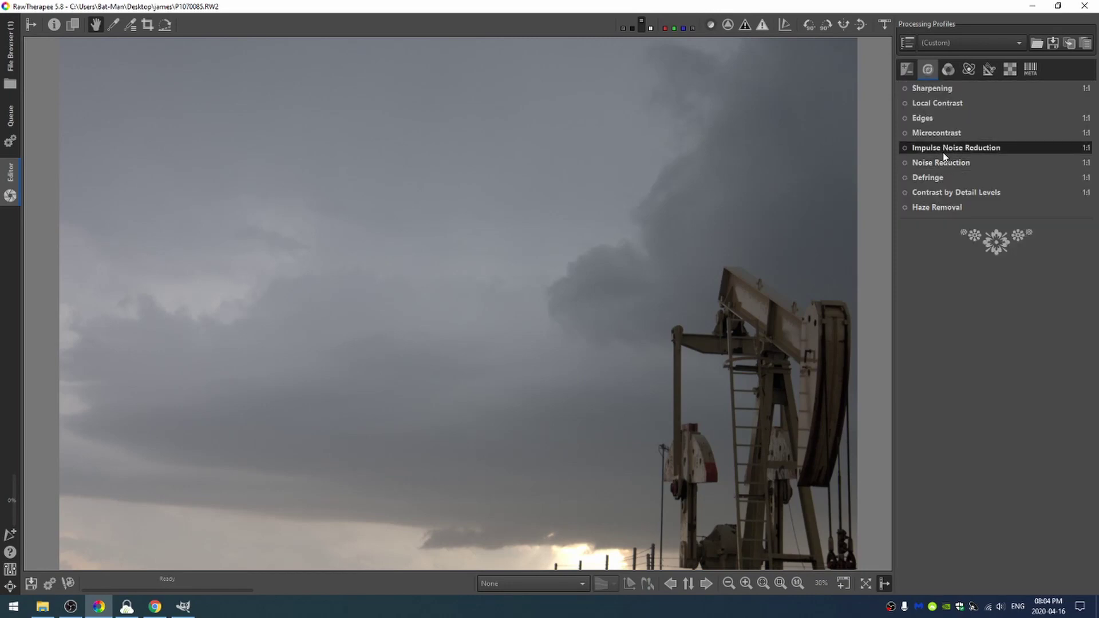
pyautogui.click(905, 103)
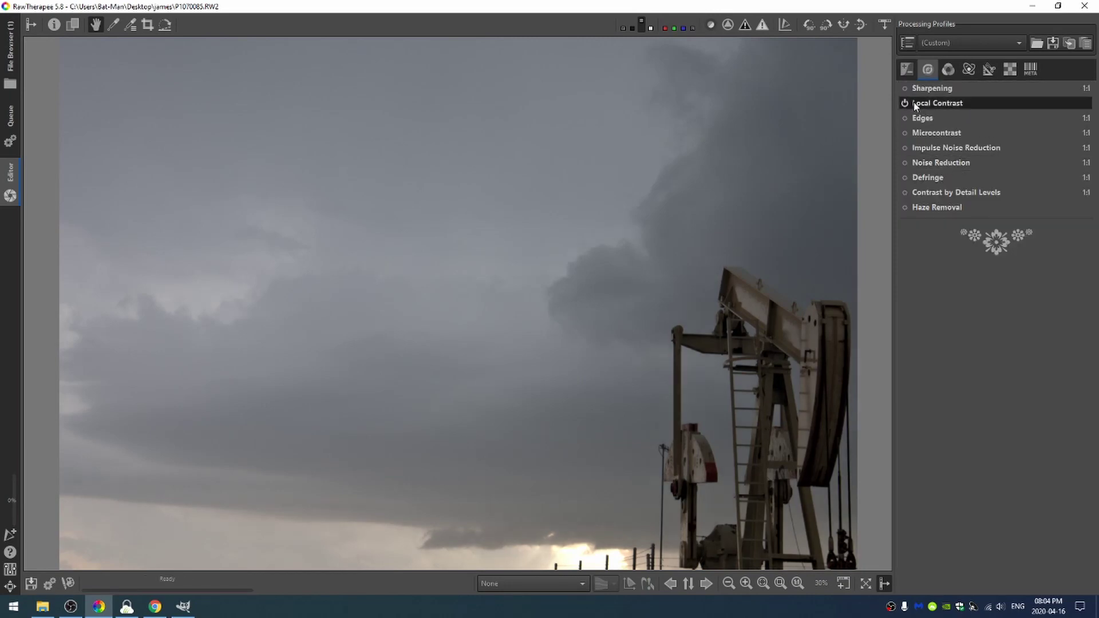
pyautogui.click(916, 103)
pyautogui.click(935, 130)
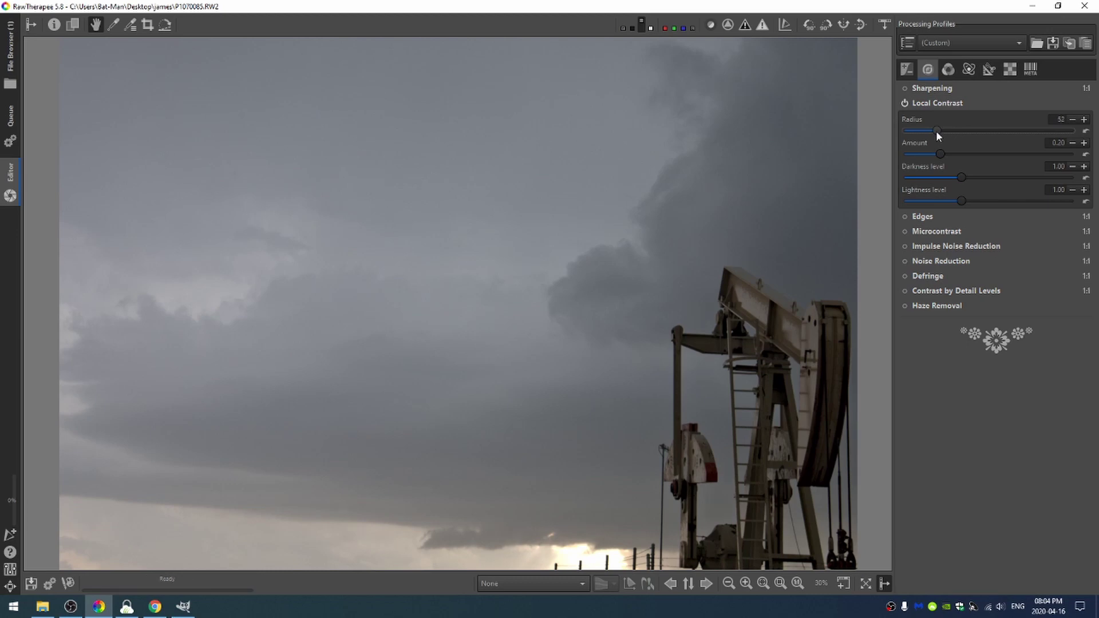
pyautogui.moveTo(936, 131); pyautogui.dragTo(930, 130)
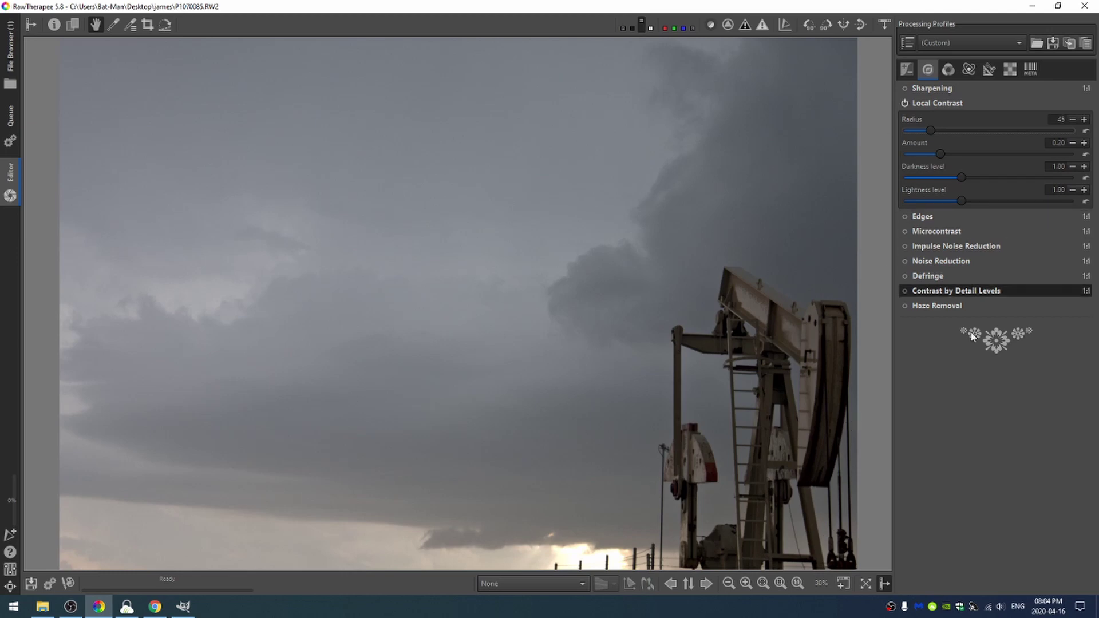
# Enable Haze Removal, compare it off and on, and ease Strength from 36 to 32
pyautogui.click(904, 305)
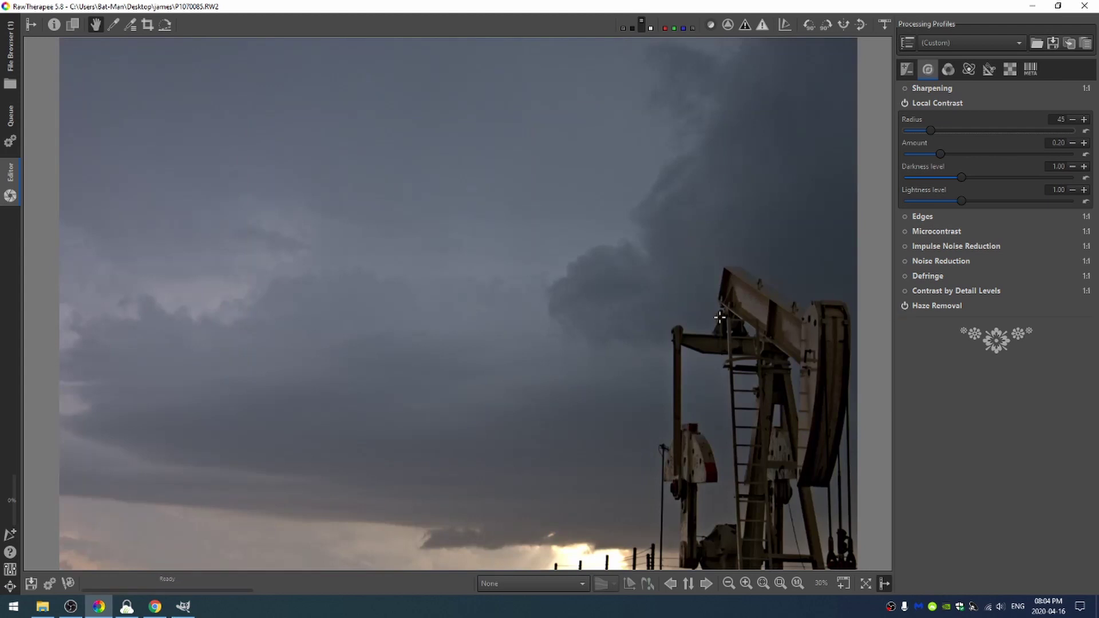
pyautogui.click(904, 305)
pyautogui.click(905, 305)
pyautogui.click(945, 305)
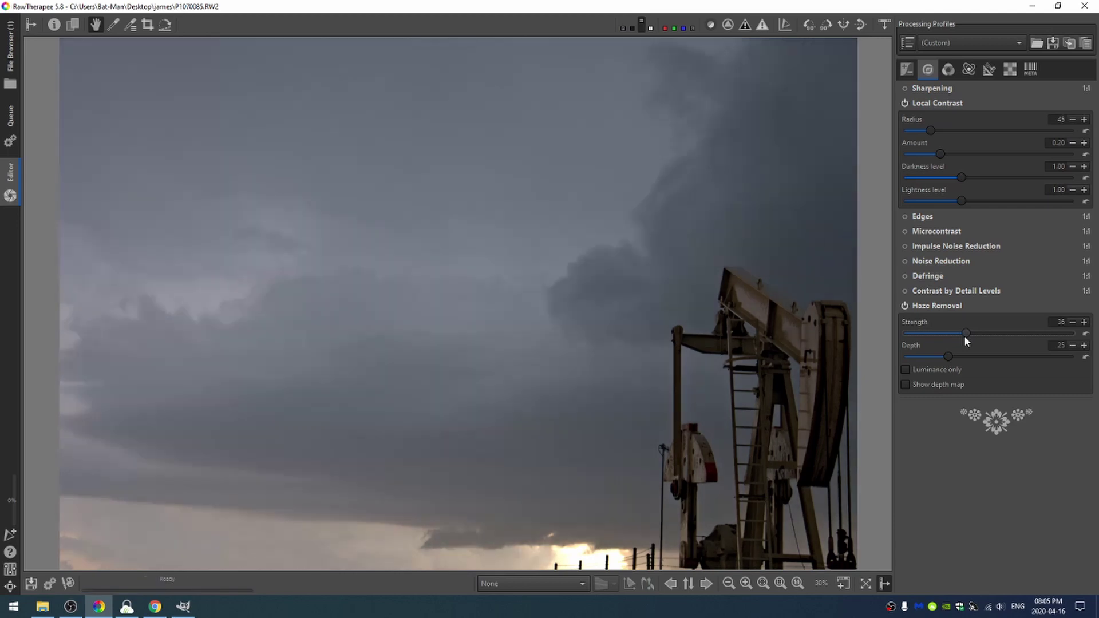
pyautogui.moveTo(965, 336); pyautogui.dragTo(959, 336)
pyautogui.click(982, 306)
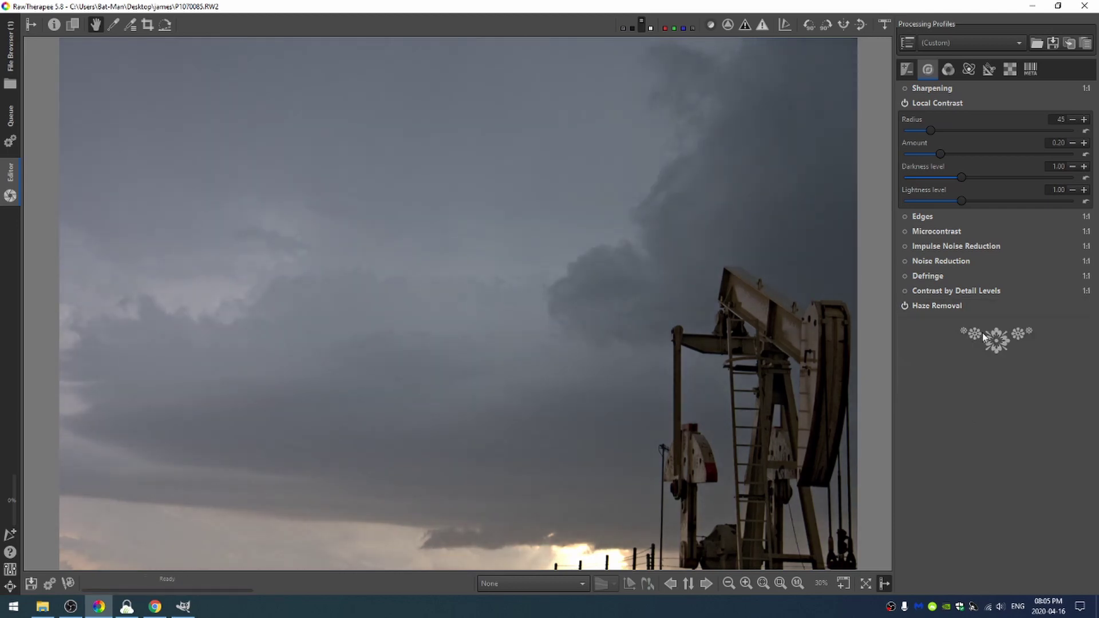
# In the Color tools, collapse Color Toning and expand the HSV Equalizer
pyautogui.click(948, 69)
pyautogui.scroll(3, 979, 189)
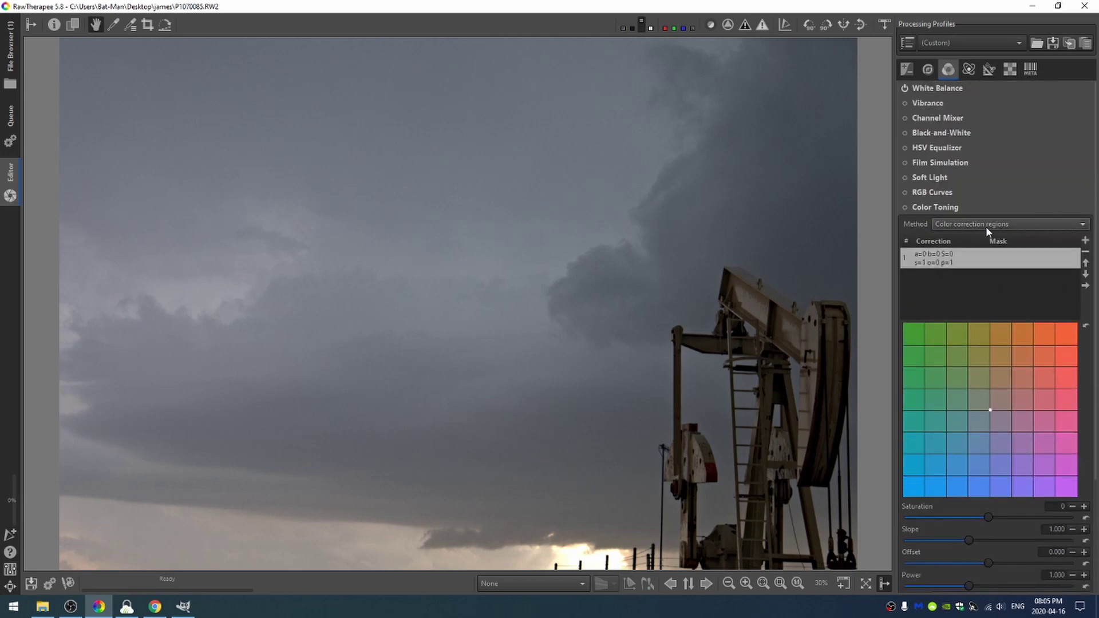
pyautogui.click(935, 207)
pyautogui.click(920, 147)
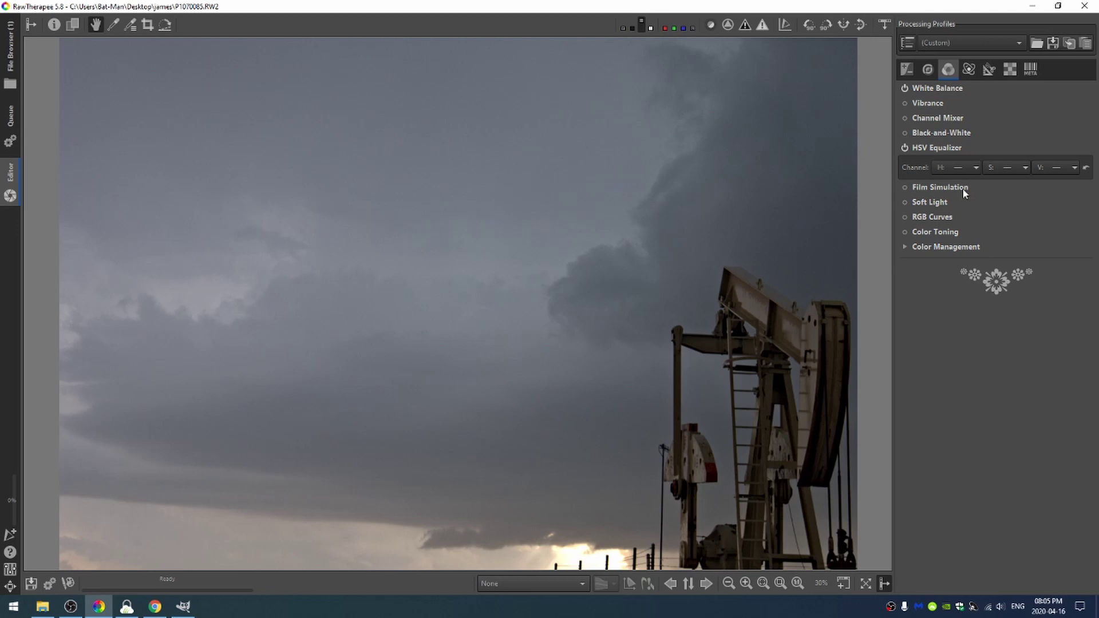
# Set the HSV Equalizer's V channel to an Equalizer curve and add a point from a sky hue
pyautogui.click(975, 166)
pyautogui.click(1027, 164)
pyautogui.click(1027, 163)
pyautogui.click(1027, 164)
pyautogui.click(1055, 168)
pyautogui.click(1054, 189)
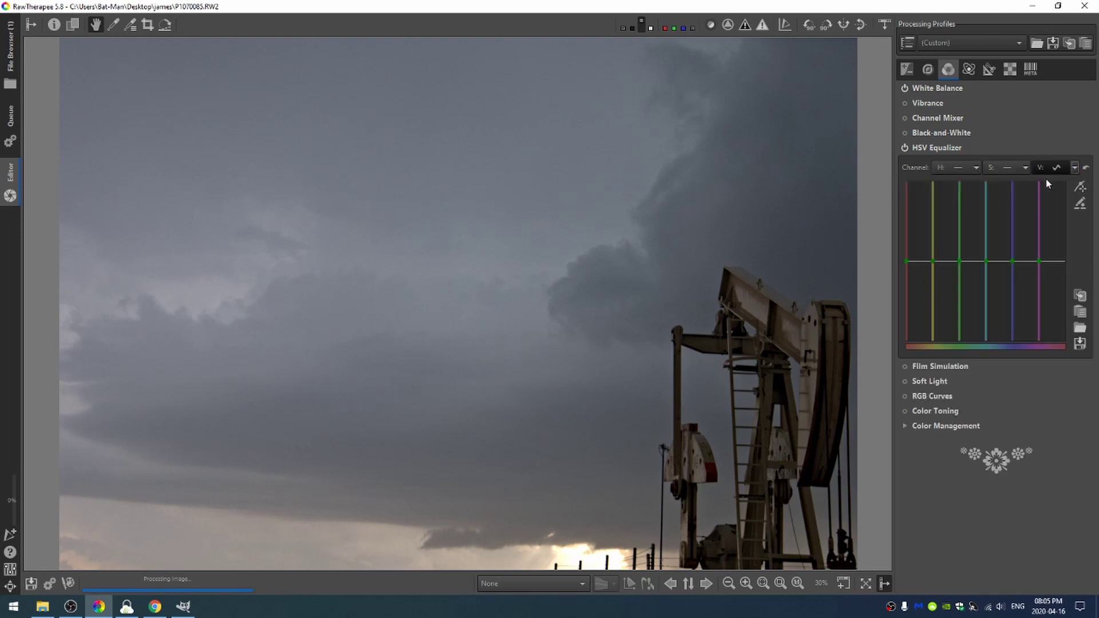
pyautogui.click(1081, 188)
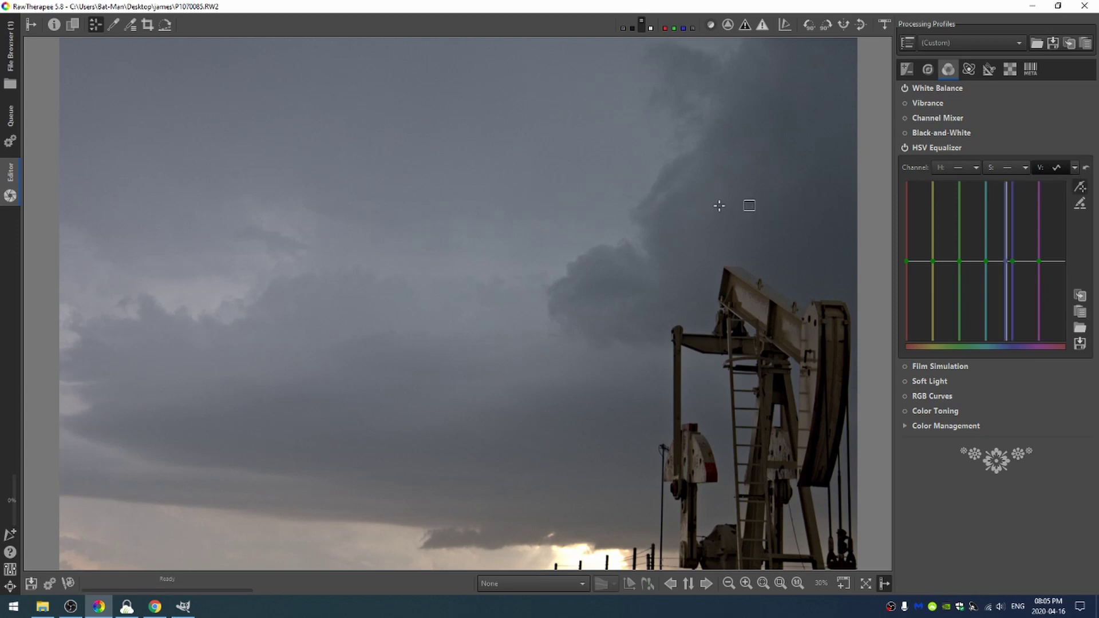
pyautogui.click(442, 130)
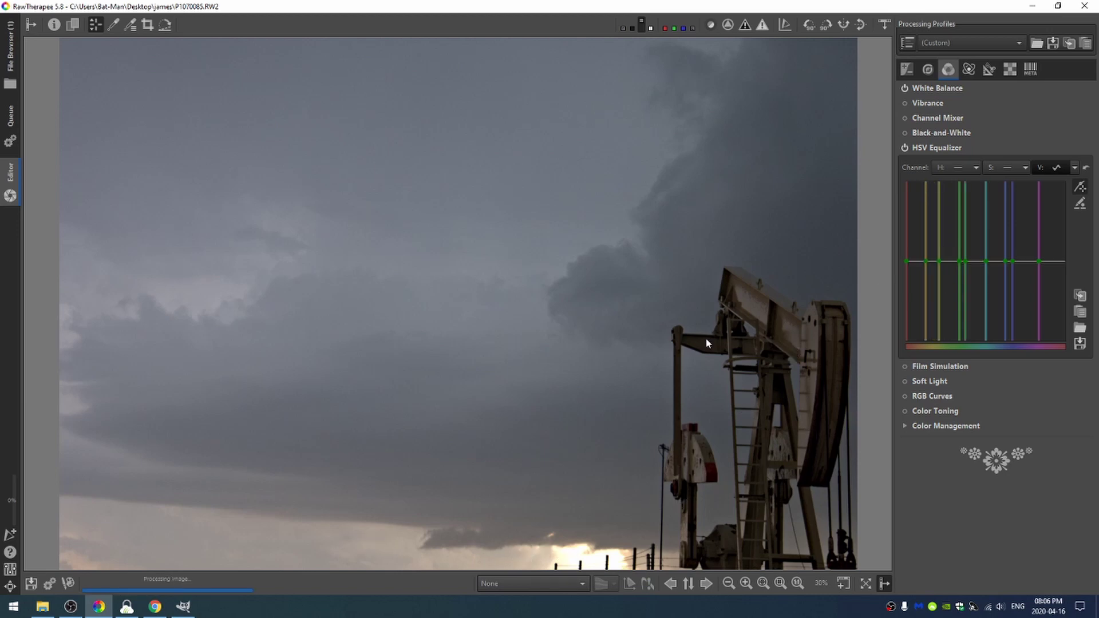
# Delete three unwanted Value curve points and raise the two yellow hue points
pyautogui.click(1084, 191)
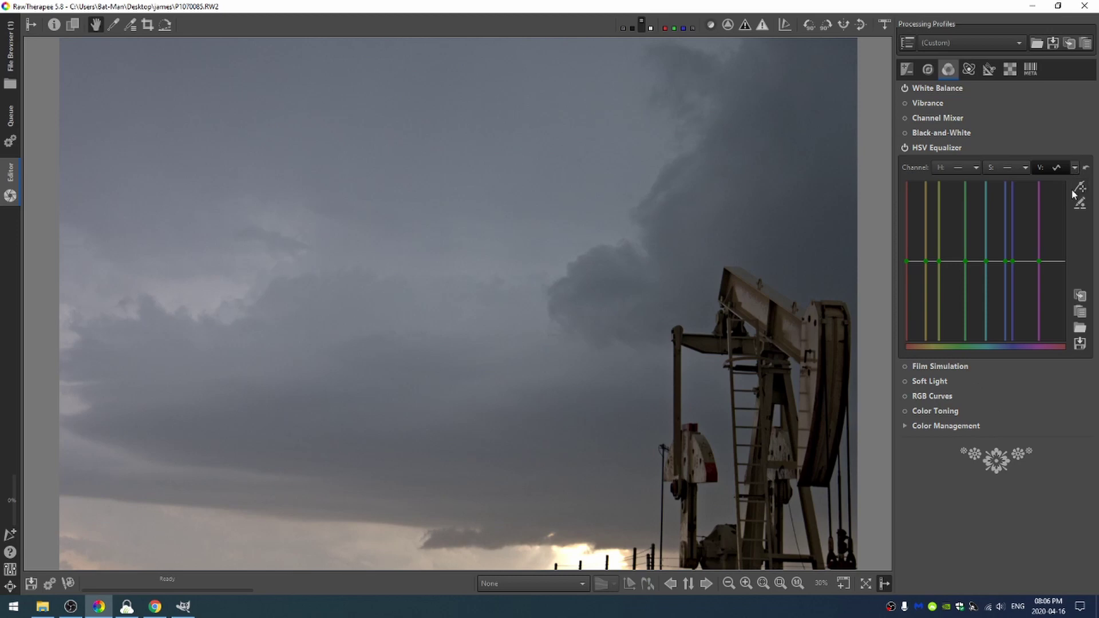
pyautogui.click(965, 262)
pyautogui.click(985, 261)
pyautogui.click(1039, 261)
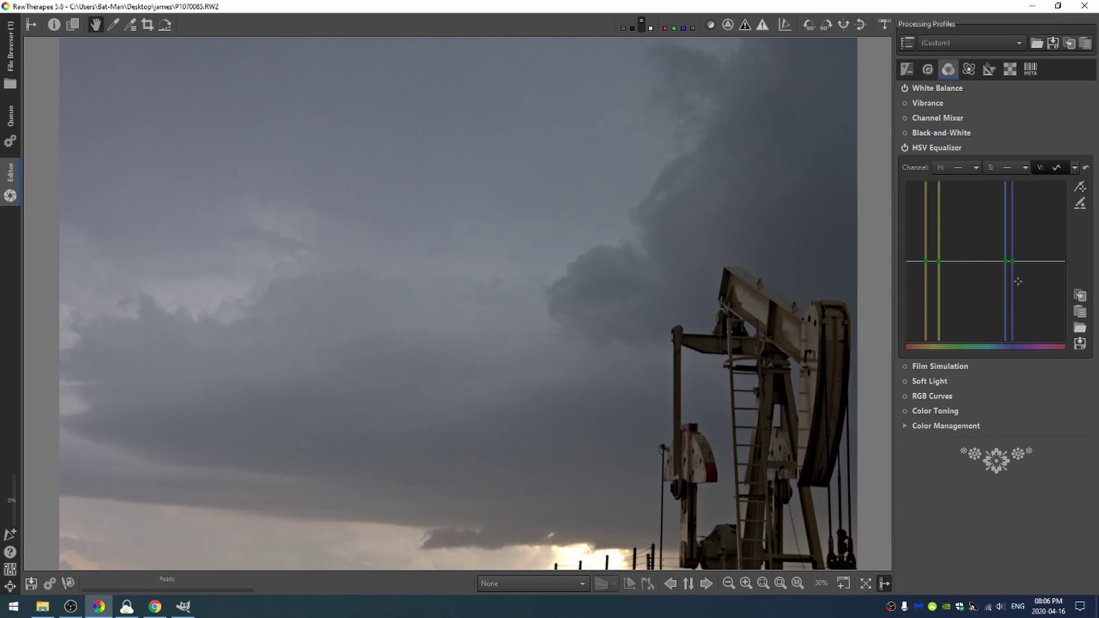
pyautogui.moveTo(937, 261); pyautogui.dragTo(937, 179)
pyautogui.moveTo(925, 261); pyautogui.dragTo(926, 214)
# Enable the HSV Equalizer, pull the blue hue point down, and compare with the equalizer off and on
pyautogui.click(905, 149)
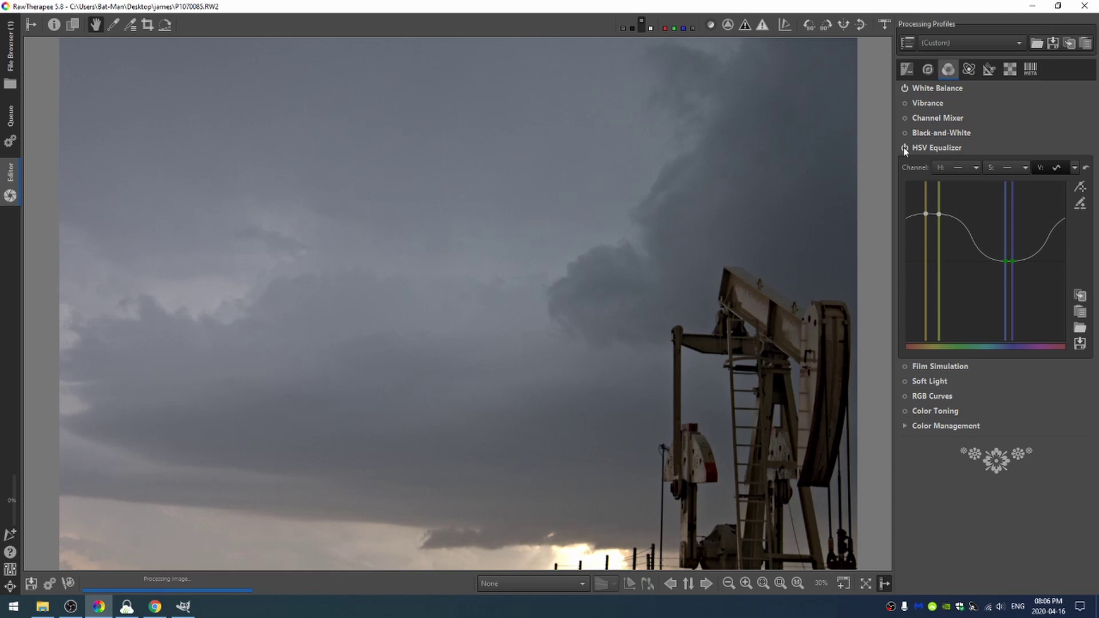
pyautogui.moveTo(1005, 261); pyautogui.dragTo(1006, 293)
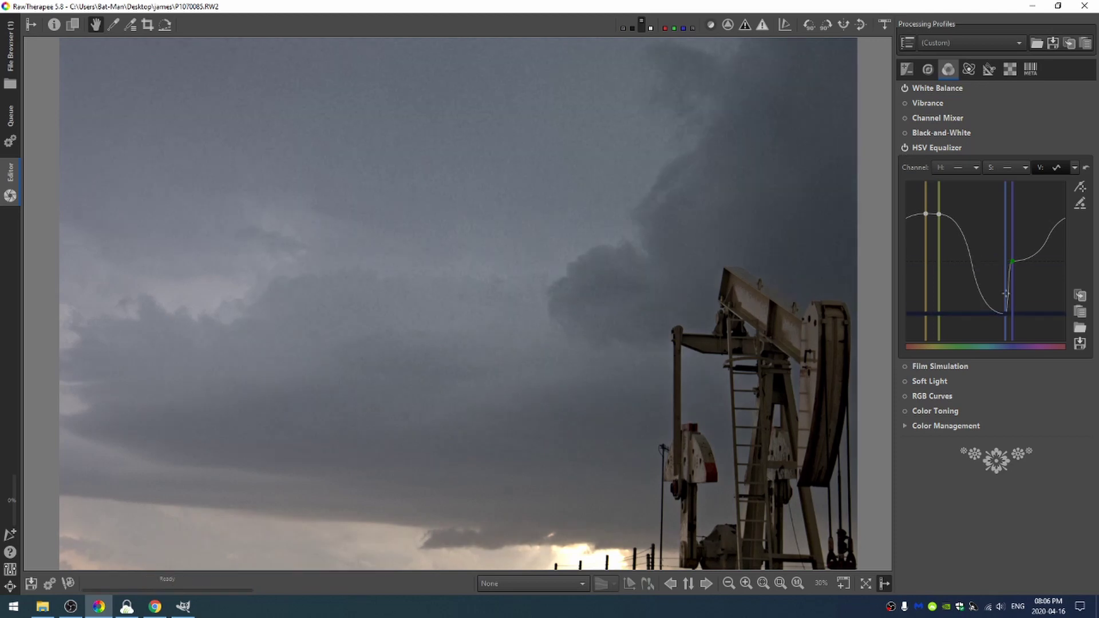
pyautogui.moveTo(1012, 223); pyautogui.dragTo(1012, 313)
pyautogui.click(902, 149)
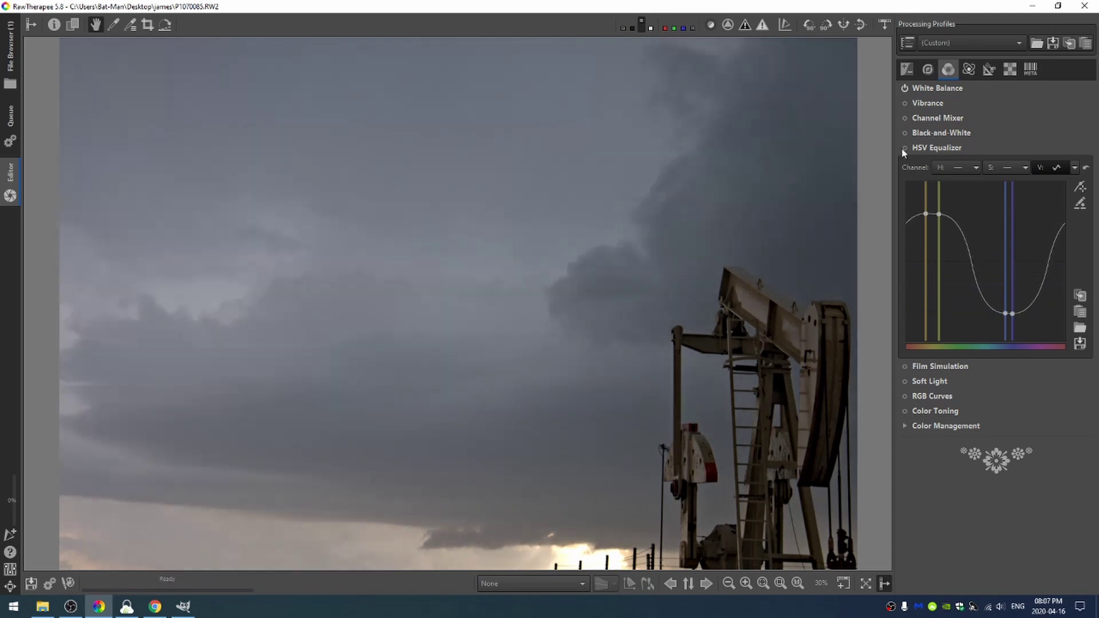
pyautogui.click(903, 149)
pyautogui.click(902, 149)
pyautogui.click(905, 149)
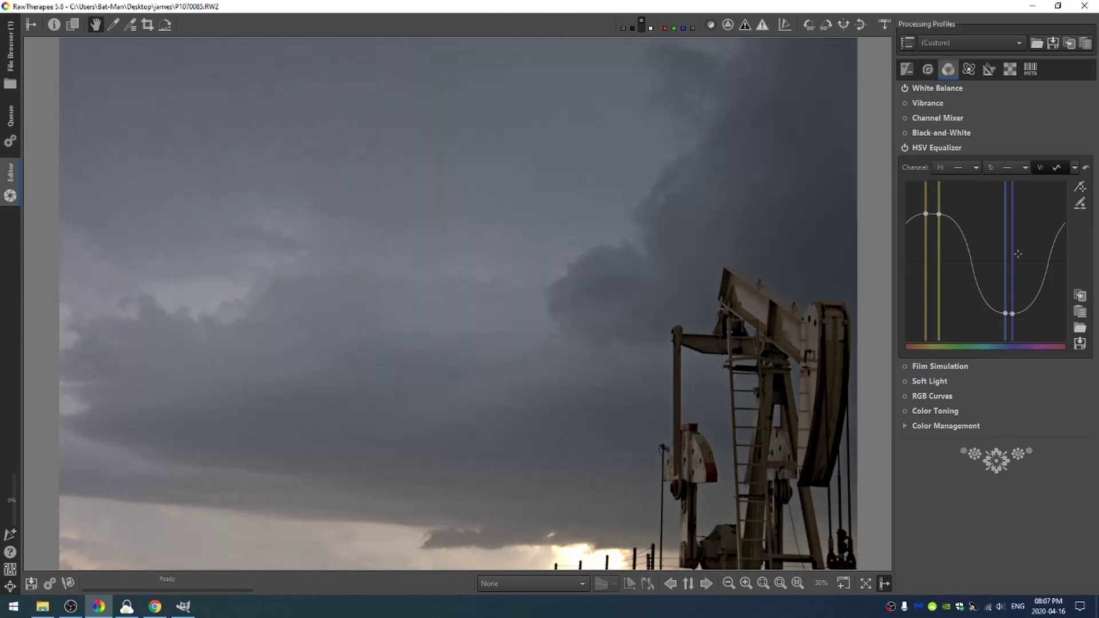
pyautogui.moveTo(1005, 270); pyautogui.dragTo(1011, 238)
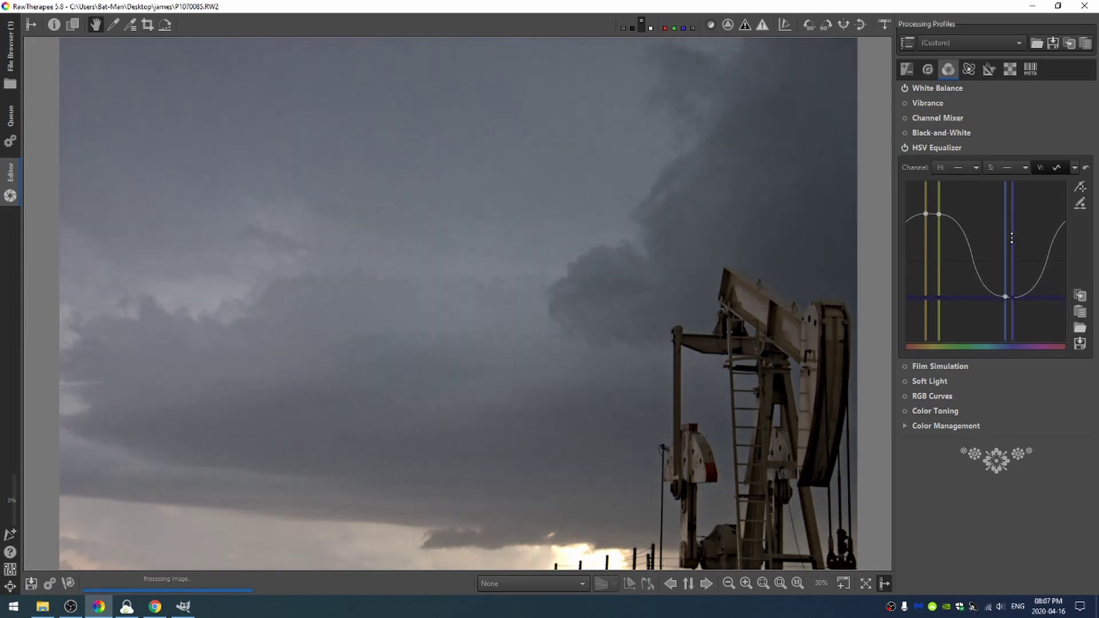
pyautogui.moveTo(938, 213); pyautogui.dragTo(905, 232)
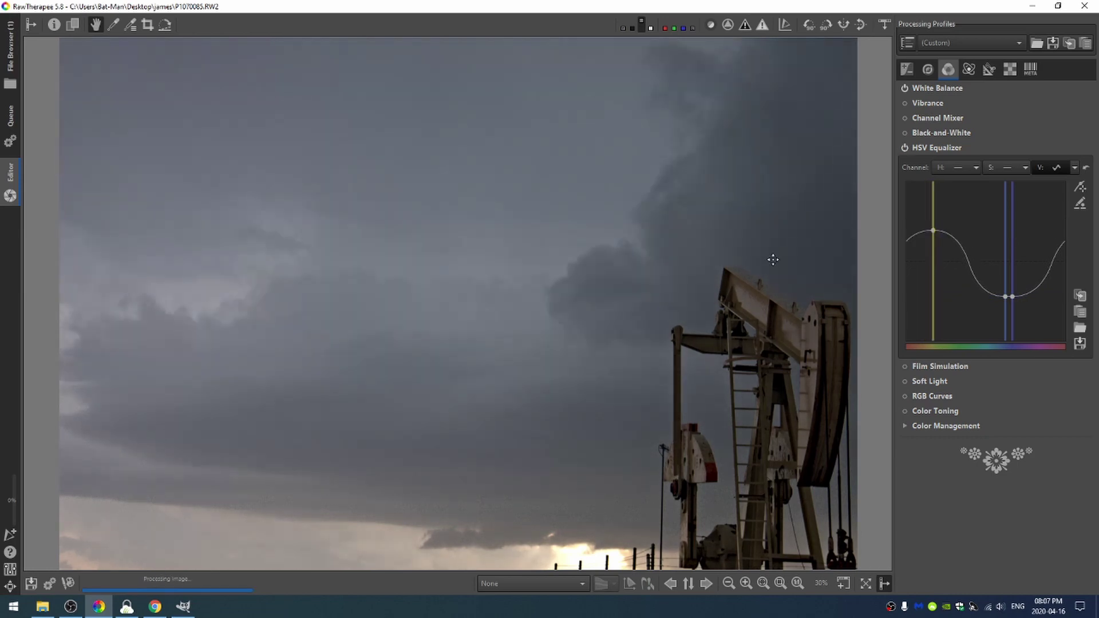
pyautogui.moveTo(1013, 282); pyautogui.dragTo(1009, 300)
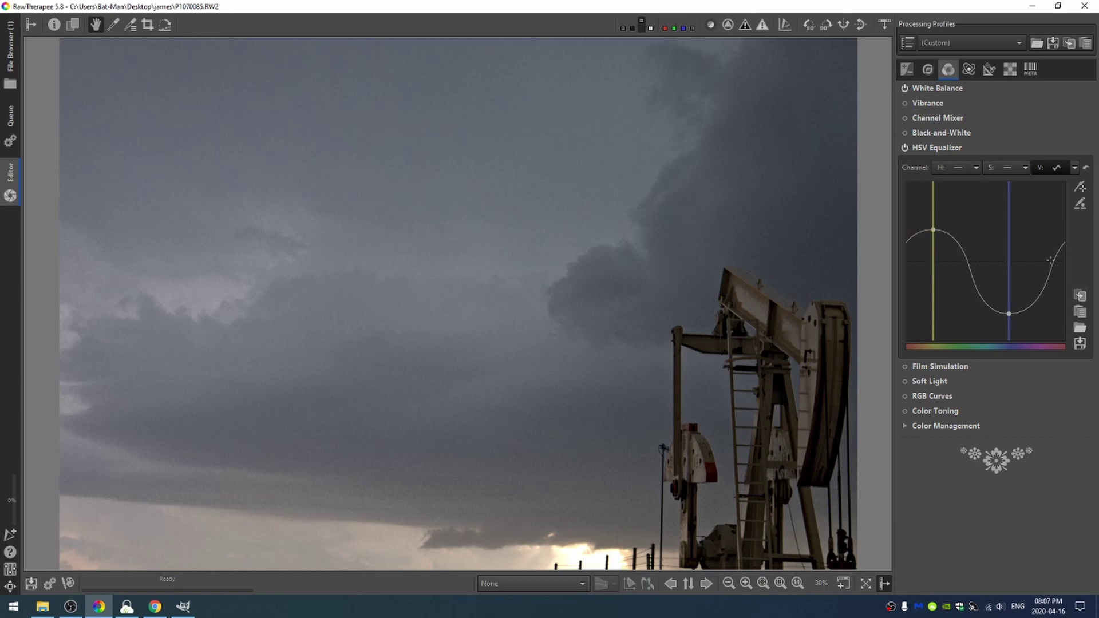
# Paste the curve into the HSV Saturation channel, lowering blue and raising yellow saturation
pyautogui.click(998, 167)
pyautogui.click(1025, 167)
pyautogui.click(1065, 191)
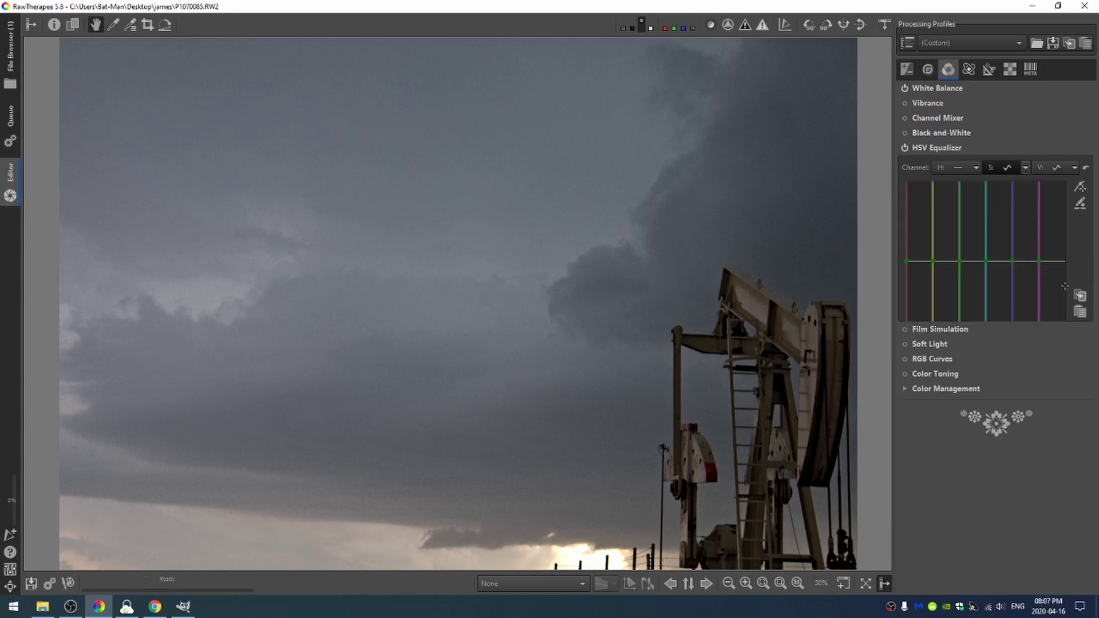
pyautogui.click(1080, 312)
pyautogui.moveTo(1011, 249)
pyautogui.mouseDown()
pyautogui.moveTo(1009, 232)
pyautogui.moveTo(1009, 242)
pyautogui.mouseUp()
pyautogui.moveTo(1010, 178); pyautogui.dragTo(1009, 197)
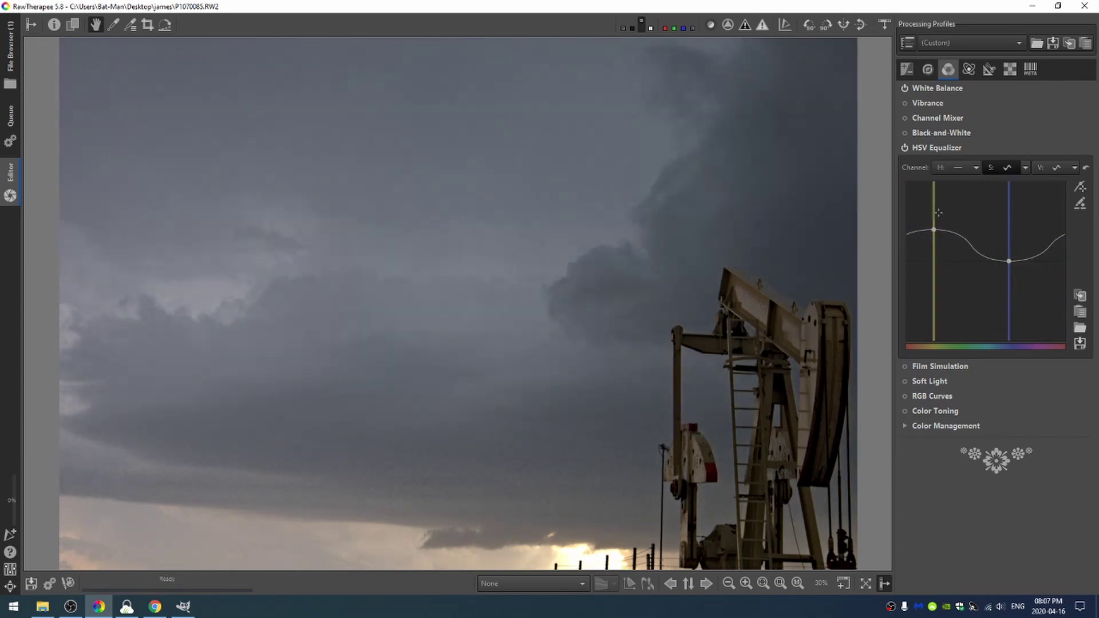
pyautogui.moveTo(934, 207)
pyautogui.mouseDown()
pyautogui.moveTo(935, 186)
pyautogui.moveTo(936, 202)
pyautogui.mouseUp()
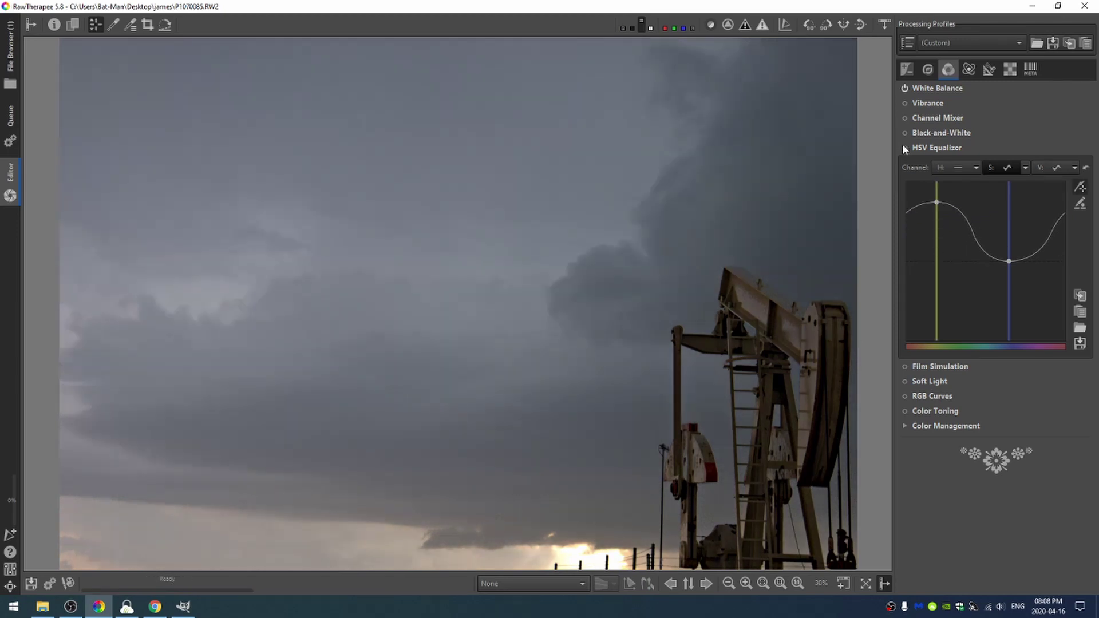
pyautogui.click(904, 147)
# Collapse the HSV Equalizer, then switch on Soft Light and Color Toning
pyautogui.click(933, 149)
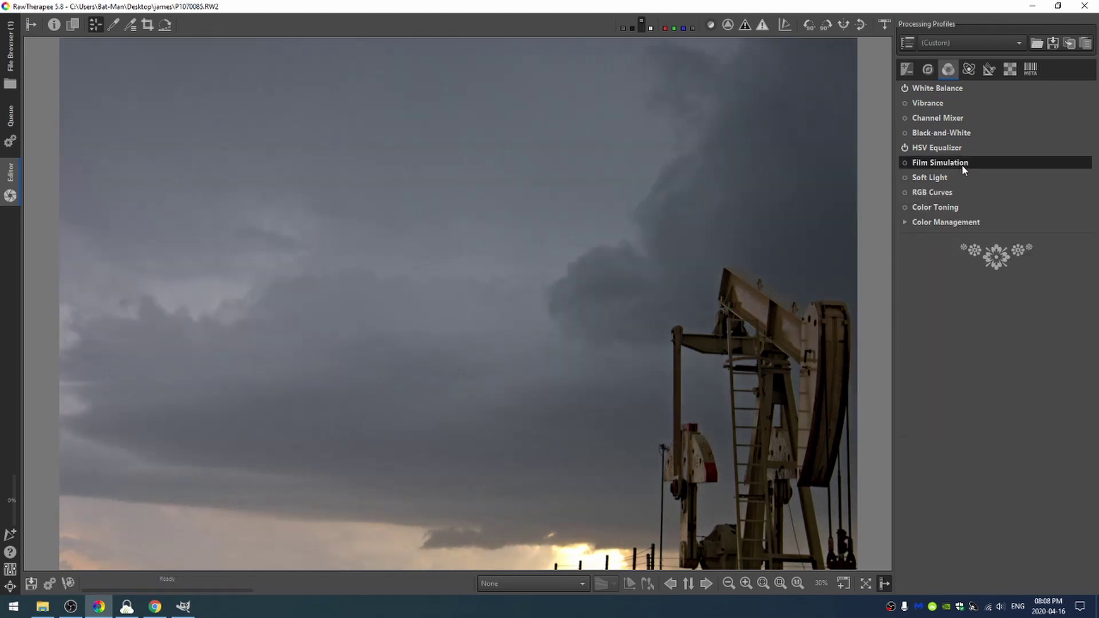
pyautogui.click(904, 178)
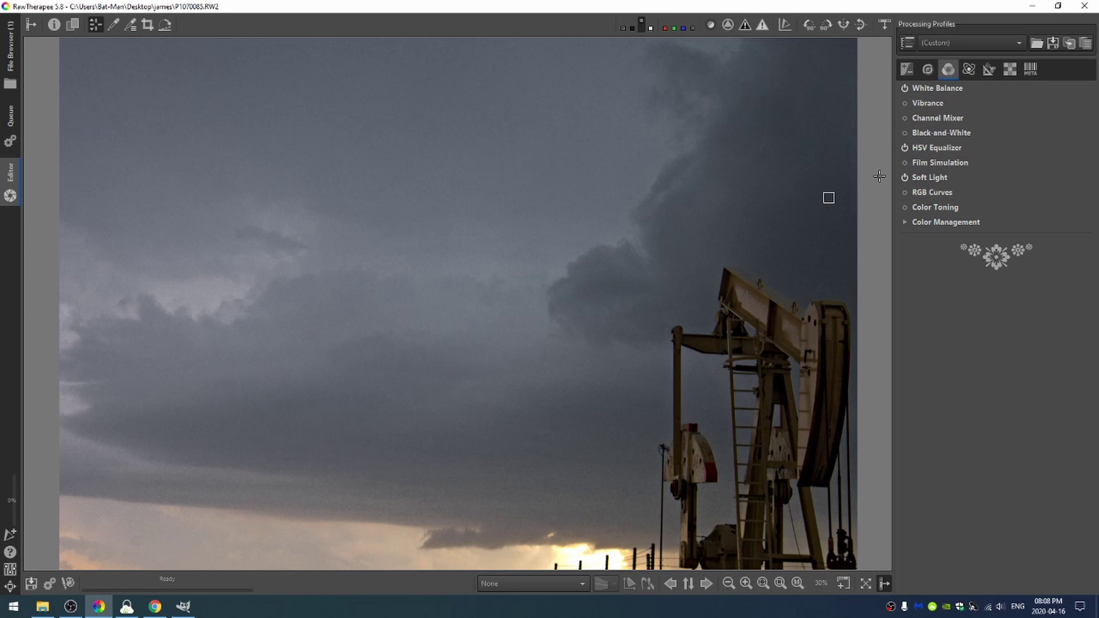
pyautogui.click(906, 208)
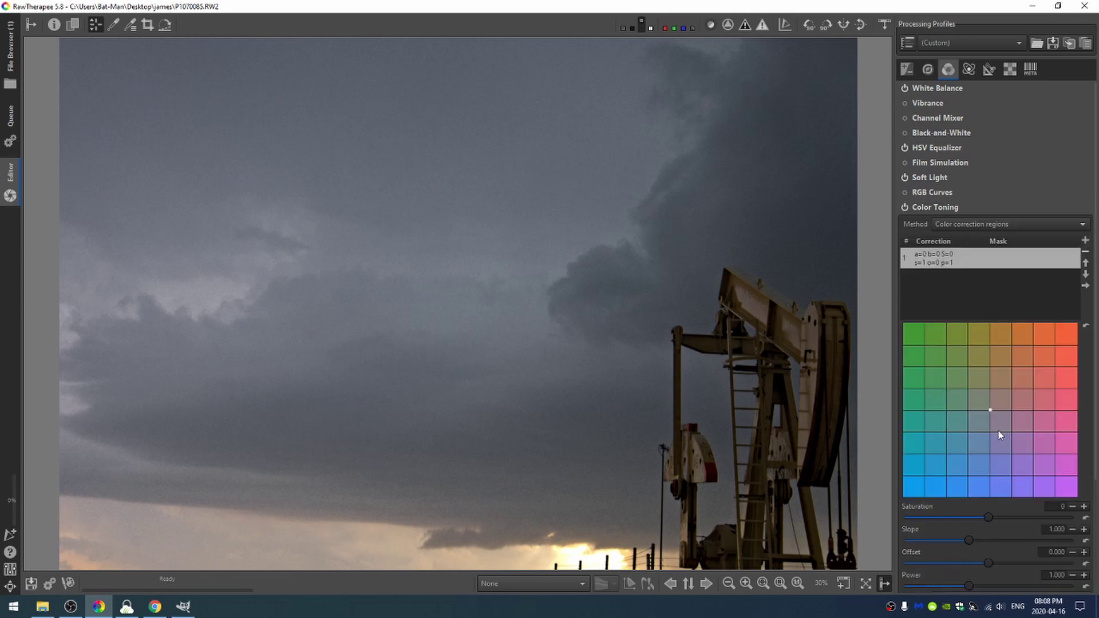
pyautogui.scroll(-3, 998, 431)
pyautogui.scroll(-1, 1002, 336)
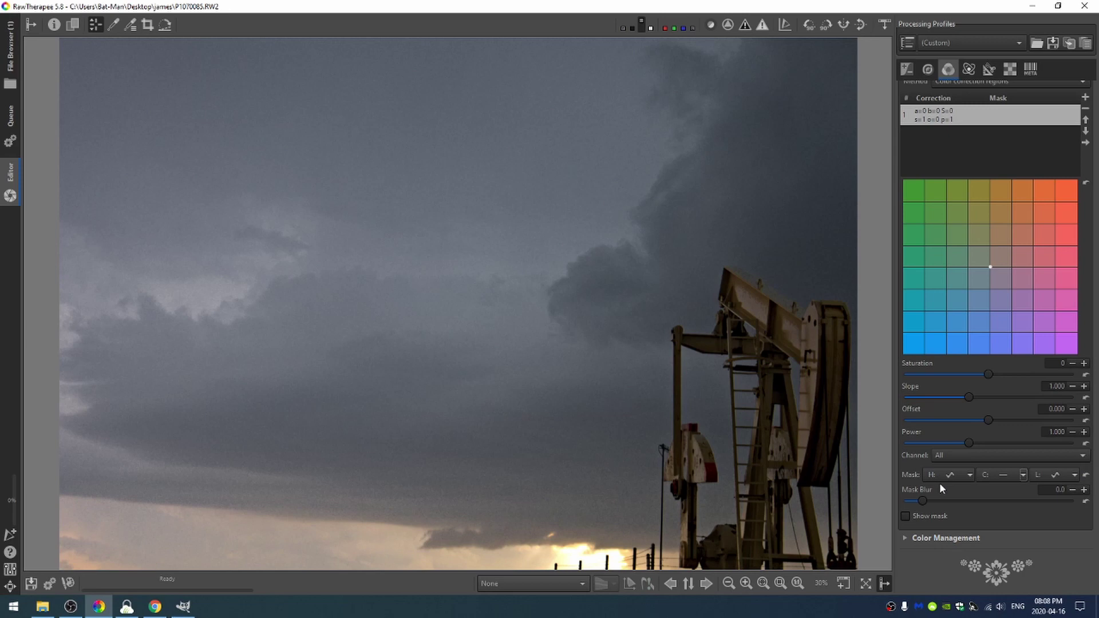
# Give Color Toning a flexible chroma mask curve and sample four sky areas into it
pyautogui.click(1024, 475)
pyautogui.click(1037, 498)
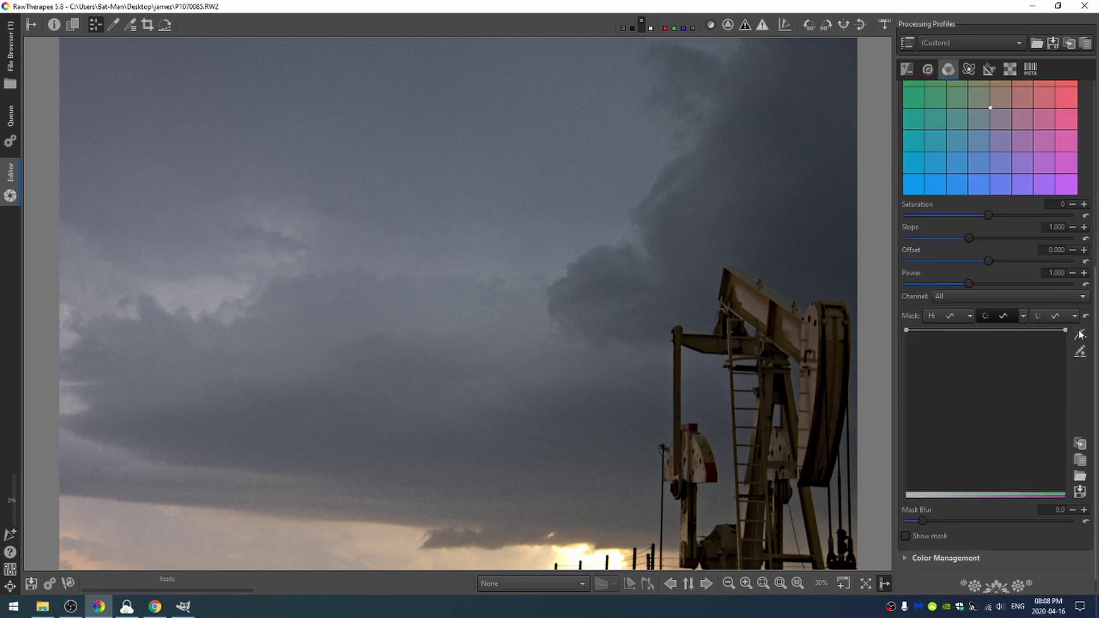
pyautogui.click(1080, 335)
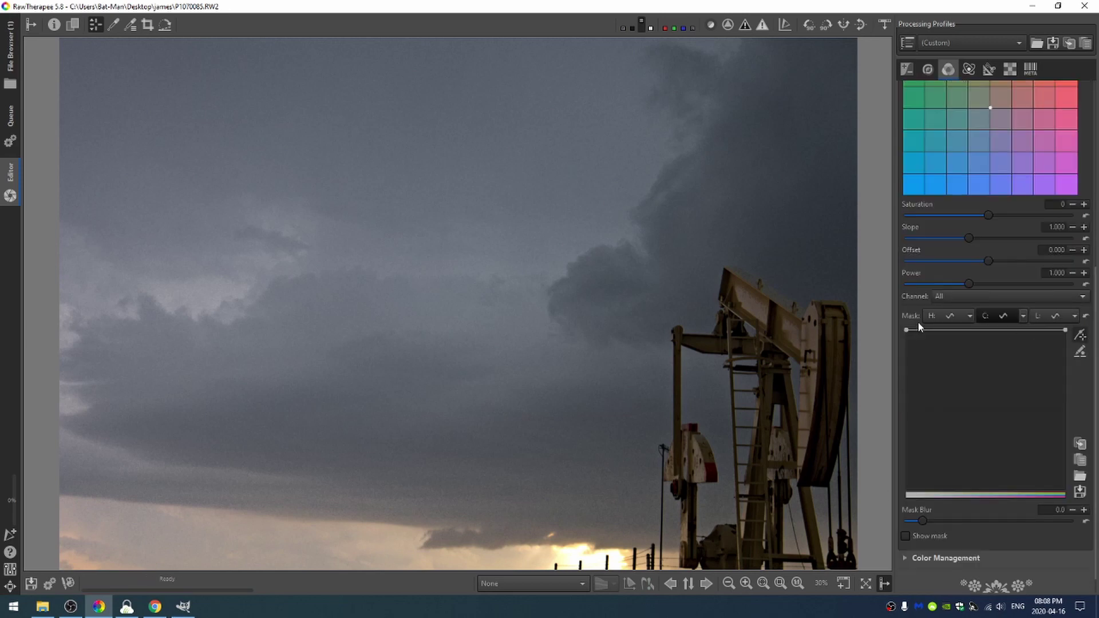
pyautogui.keyDown('ctrl'); pyautogui.click(575, 126); pyautogui.keyUp('ctrl')
pyautogui.keyDown('ctrl'); pyautogui.click(523, 121); pyautogui.keyUp('ctrl')
pyautogui.keyDown('ctrl'); pyautogui.click(517, 130); pyautogui.keyUp('ctrl')
pyautogui.keyDown('ctrl'); pyautogui.click(400, 358); pyautogui.keyUp('ctrl')
# Remove two extra mask points and reshape the chroma curve to isolate the sky, previewing the mask
pyautogui.moveTo(918, 330); pyautogui.dragTo(919, 515)
pyautogui.moveTo(926, 330); pyautogui.dragTo(912, 521)
pyautogui.click(907, 536)
pyautogui.moveTo(907, 330); pyautogui.dragTo(931, 445)
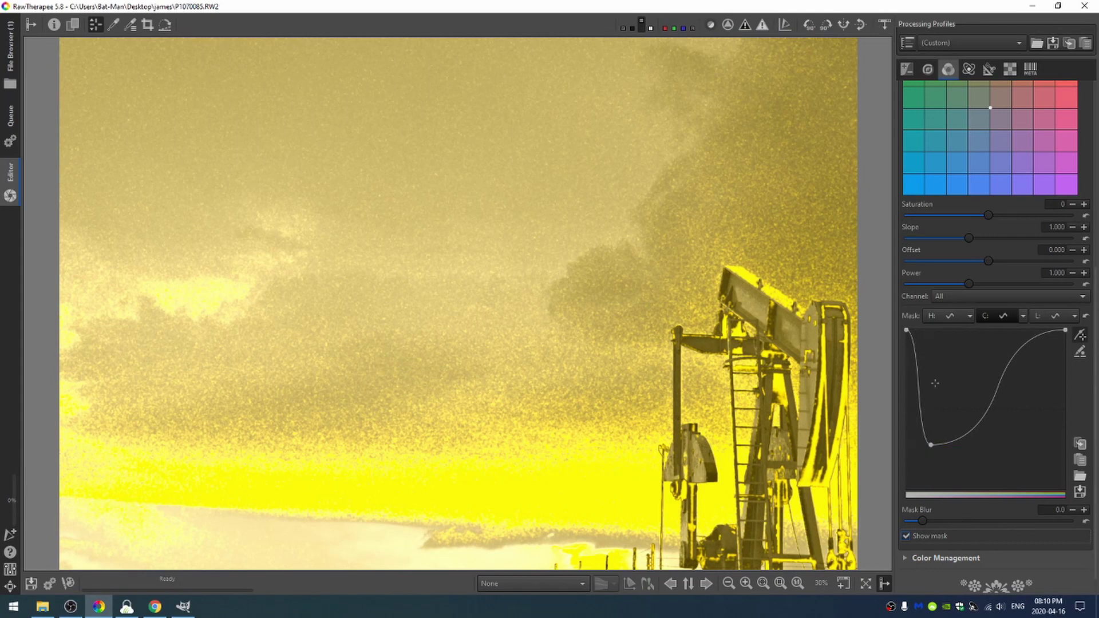
pyautogui.click(905, 537)
# Move the Color Toning grid point toward pink, lower the mask curve and raise Mask Blur
pyautogui.scroll(3, 1000, 267)
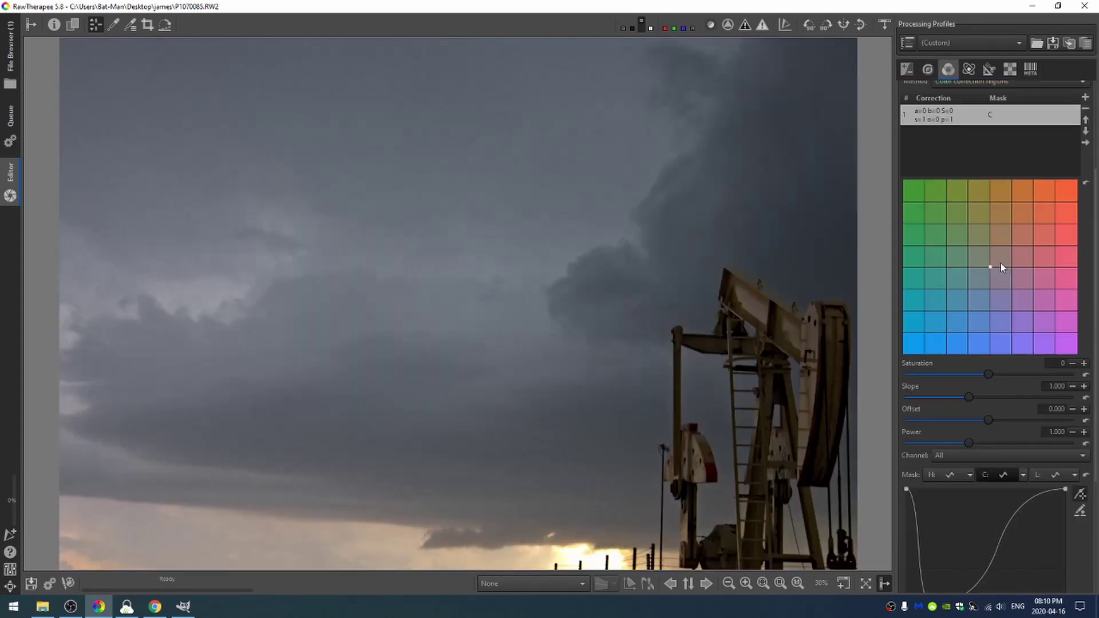
pyautogui.moveTo(990, 267); pyautogui.dragTo(1035, 227)
pyautogui.scroll(-5, 1034, 228)
pyautogui.moveTo(920, 364); pyautogui.dragTo(916, 447)
pyautogui.moveTo(920, 518); pyautogui.dragTo(958, 520)
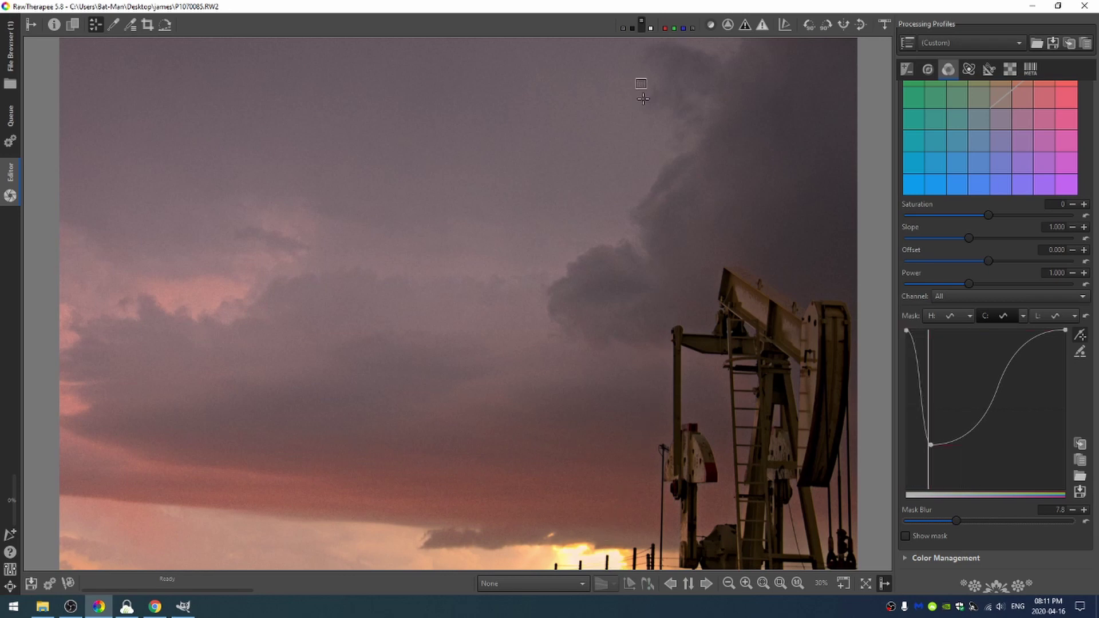
pyautogui.scroll(5, 939, 217)
pyautogui.click(937, 208)
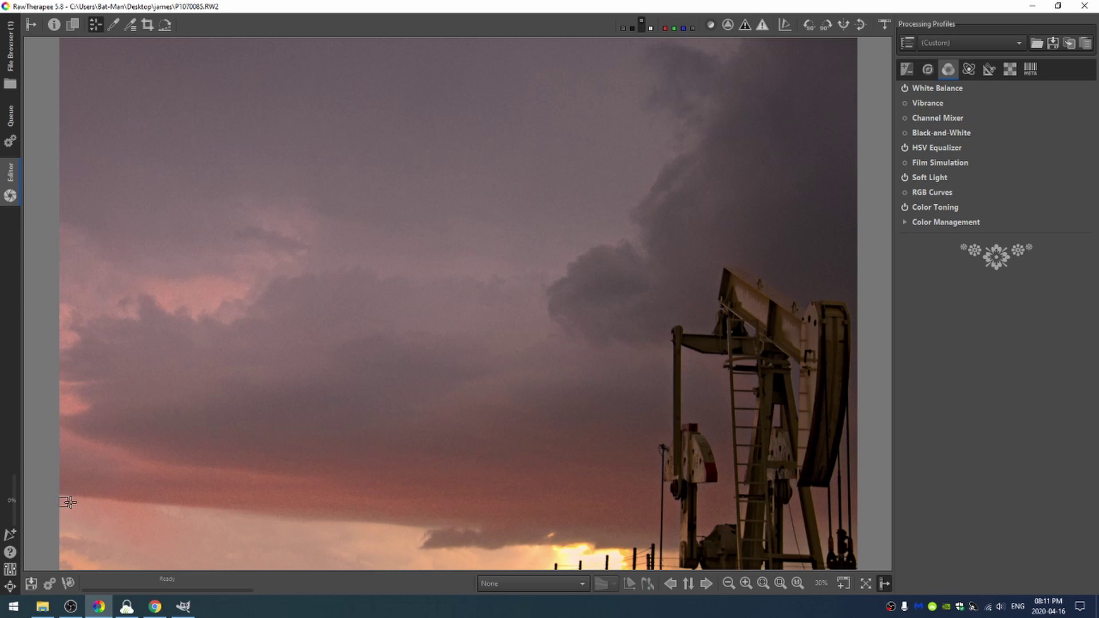
# Send the toned image to GIMP and duplicate P1070085.RW2 in File Explorer
pyautogui.click(68, 583)
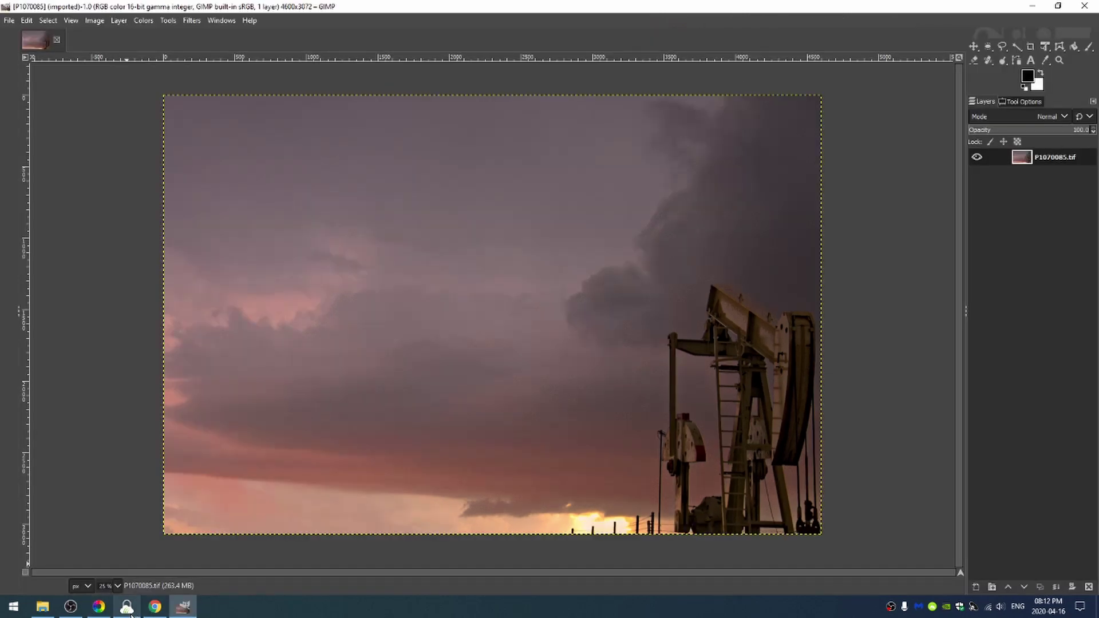
pyautogui.click(42, 607)
pyautogui.click(258, 180)
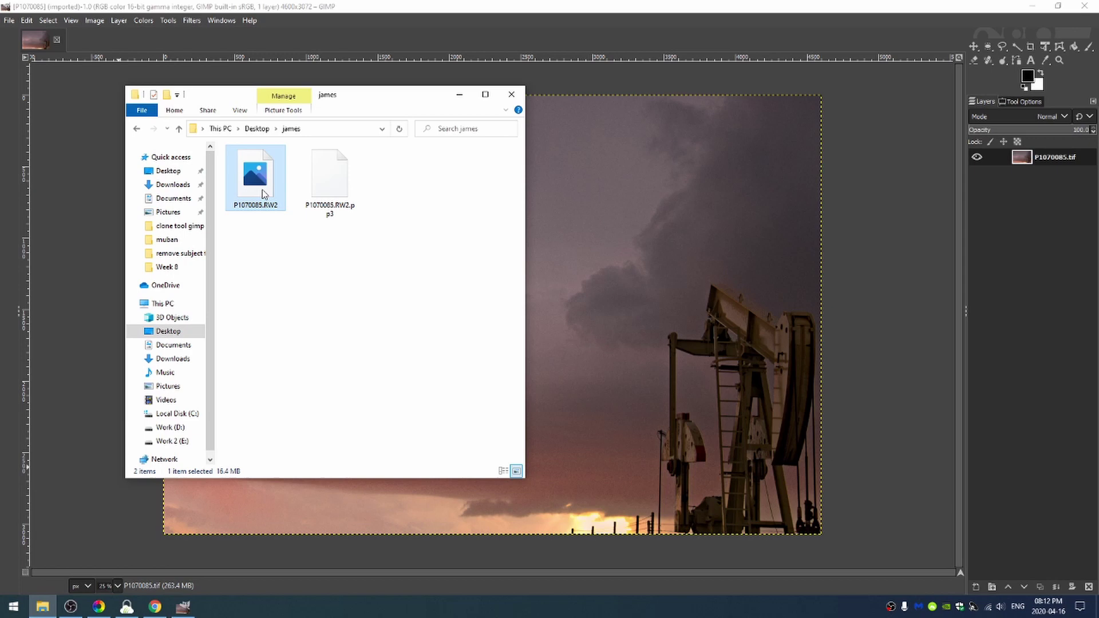
pyautogui.hotkey('ctrl', 'c')
pyautogui.hotkey('ctrl', 'v')
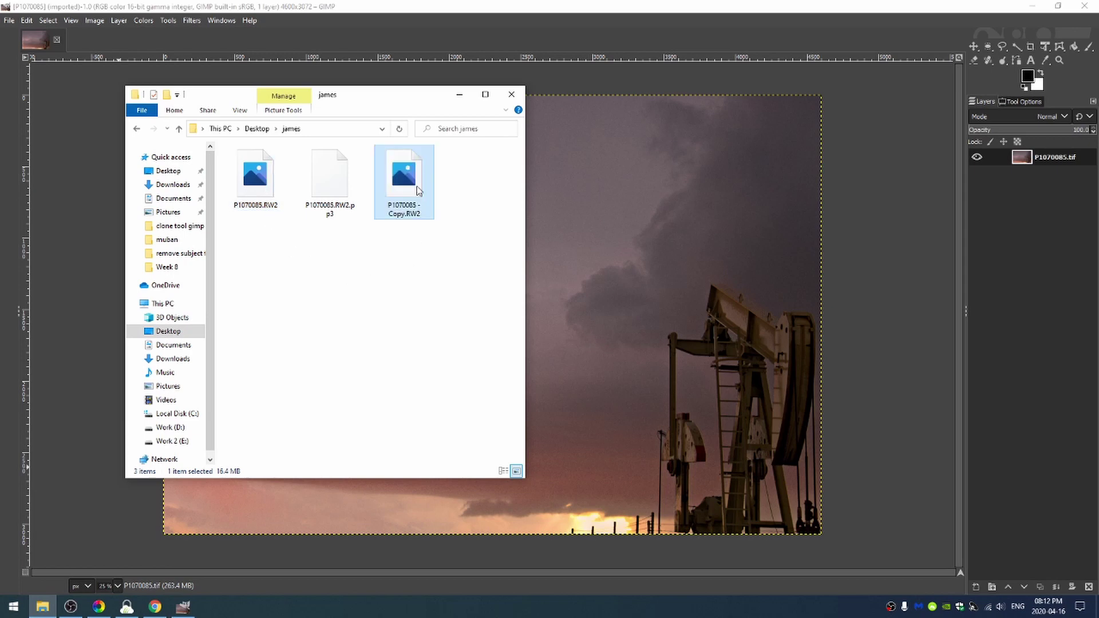
# Load P1070085 - Copy.RW2 into GIMP as a layer above P1070085.tif
pyautogui.moveTo(418, 191); pyautogui.dragTo(862, 214)
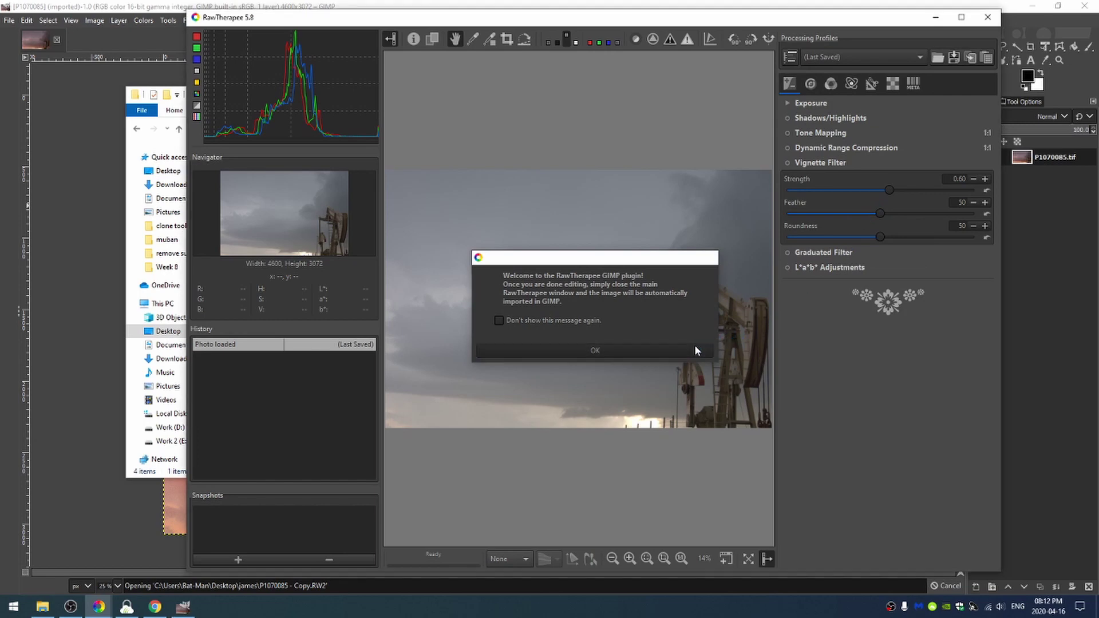
pyautogui.click(694, 350)
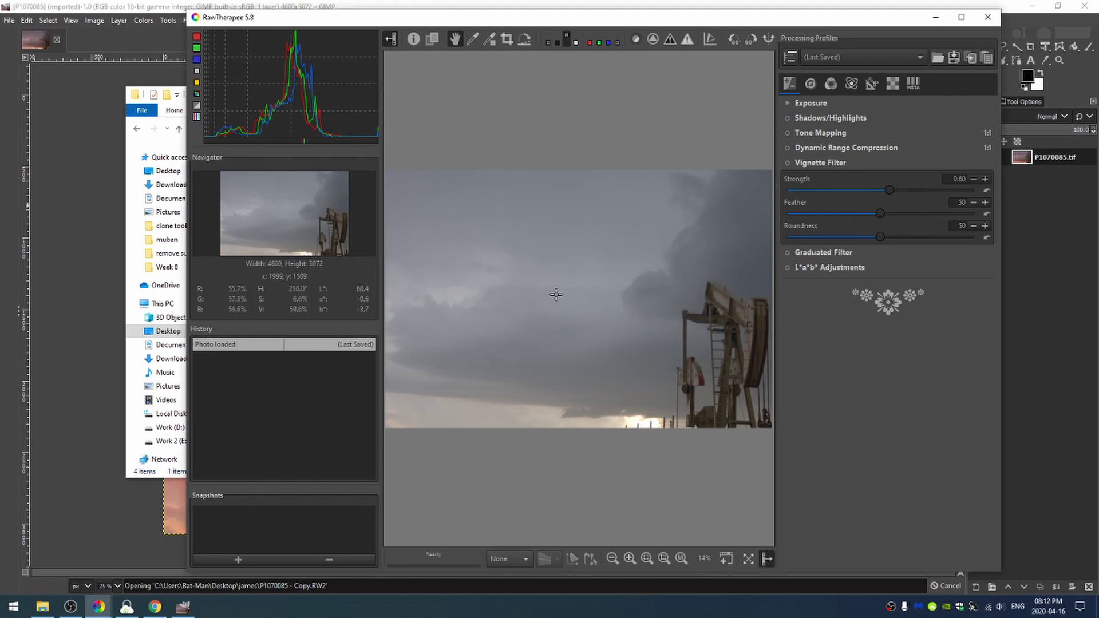
pyautogui.click(987, 17)
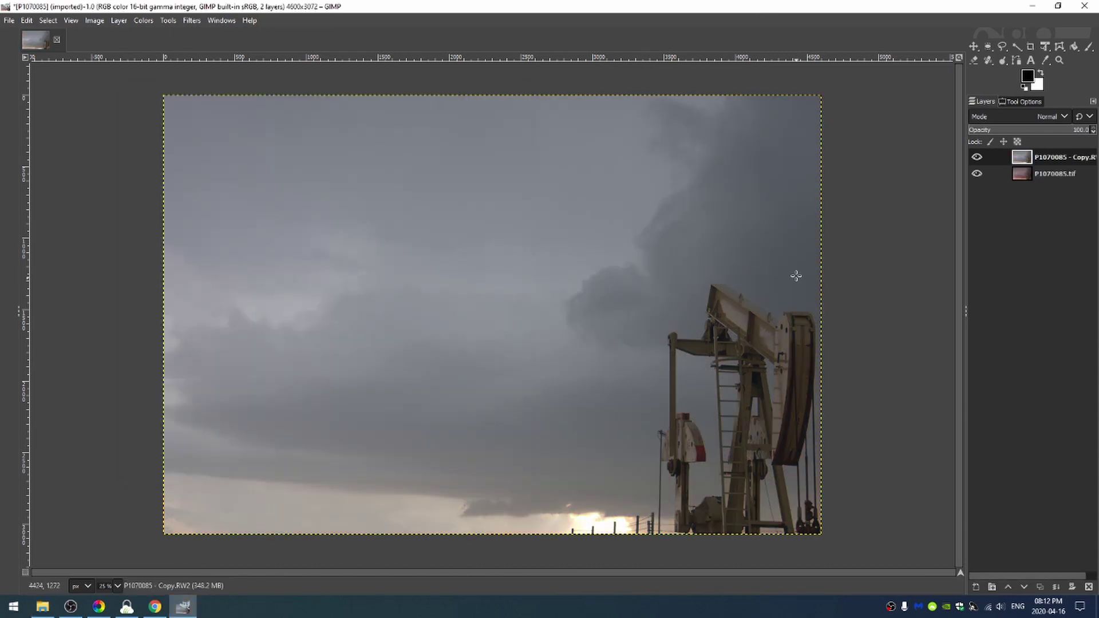
# Compare the top layer on and off, then give it a white, fully opaque layer mask
pyautogui.click(978, 158)
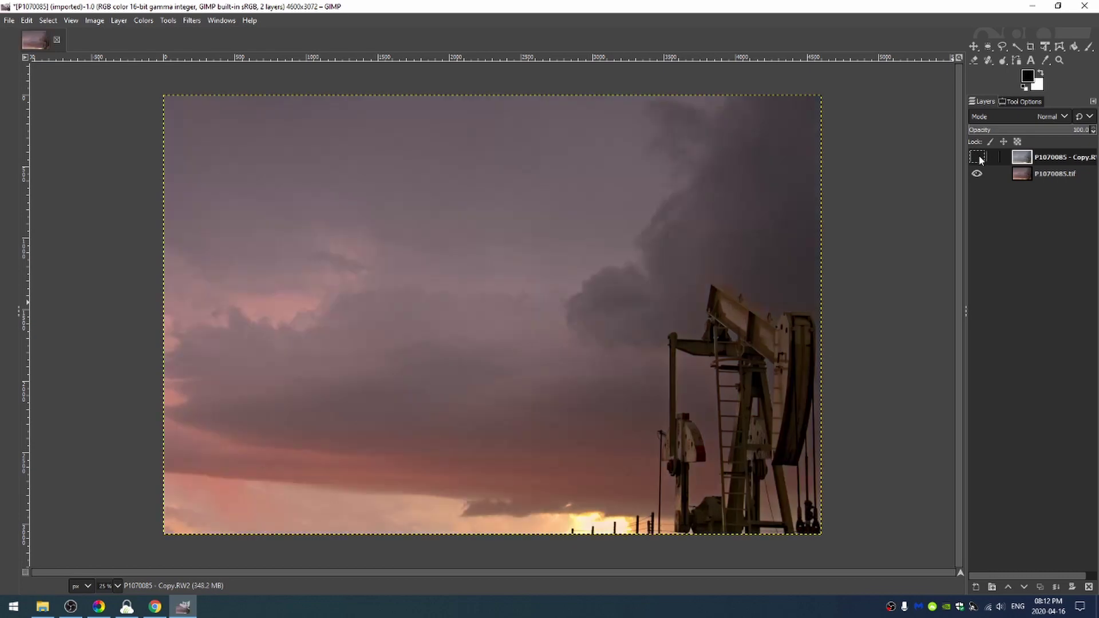
pyautogui.click(979, 157)
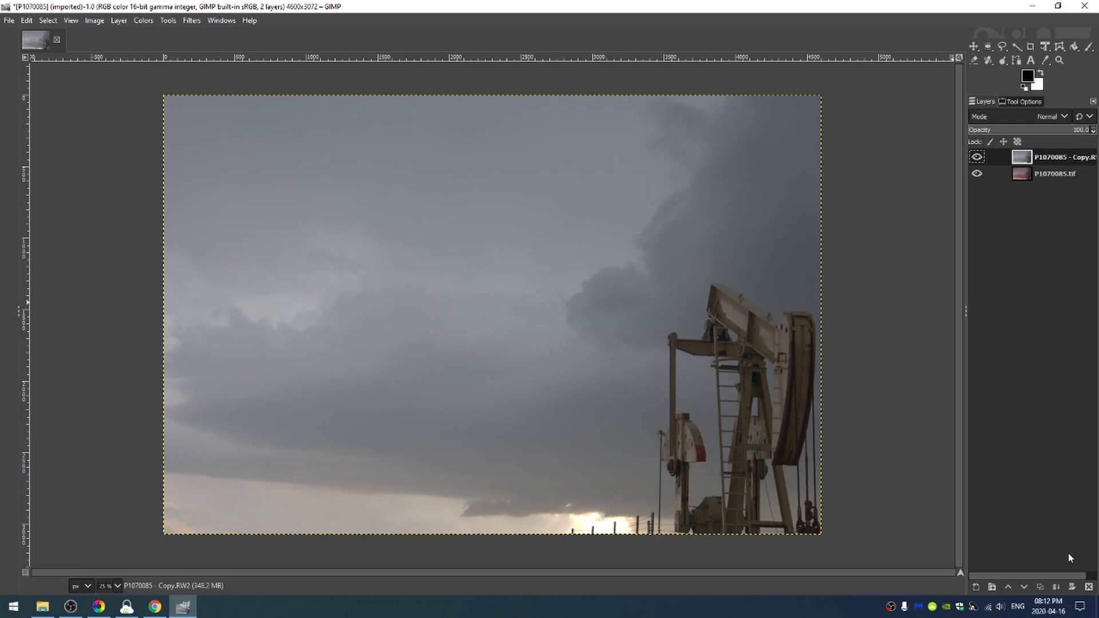
pyautogui.click(1072, 586)
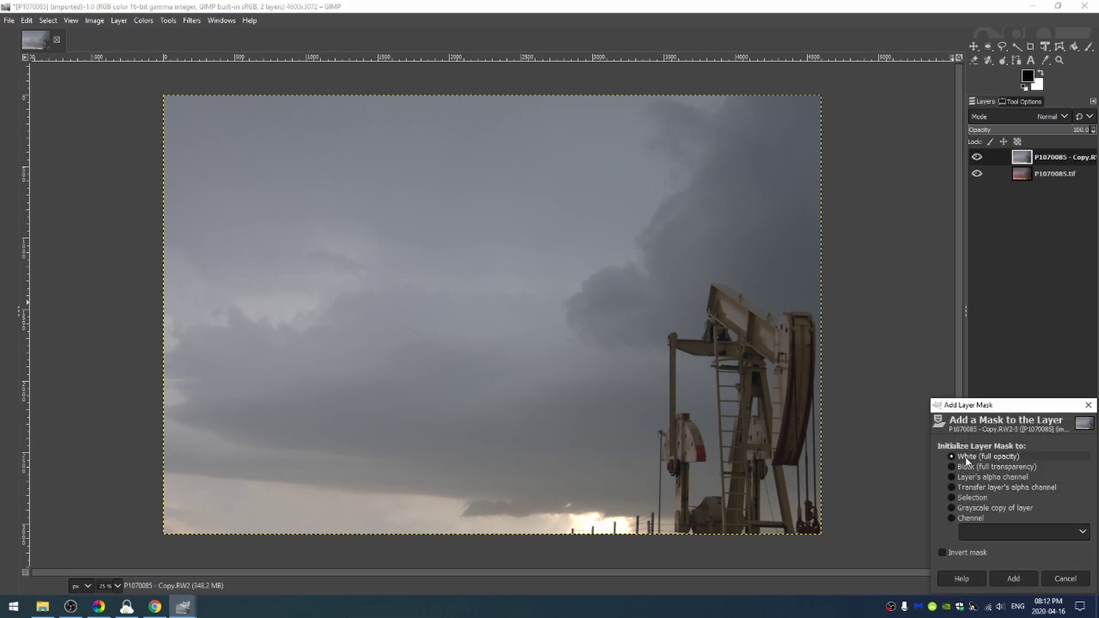
pyautogui.click(1013, 578)
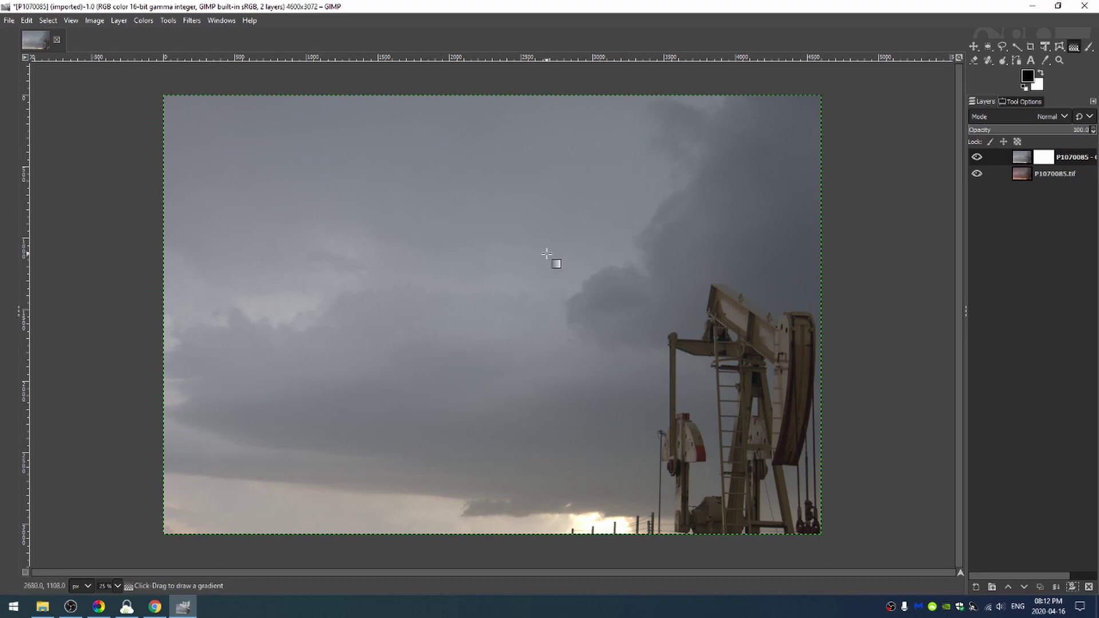
# Draw a vertical gradient on the mask, starting high in the clouds, and commit it
pyautogui.click(1074, 47)
pyautogui.moveTo(490, 409)
pyautogui.mouseDown()
pyautogui.moveTo(516, 274)
pyautogui.moveTo(505, 268)
pyautogui.moveTo(487, 486)
pyautogui.mouseUp()
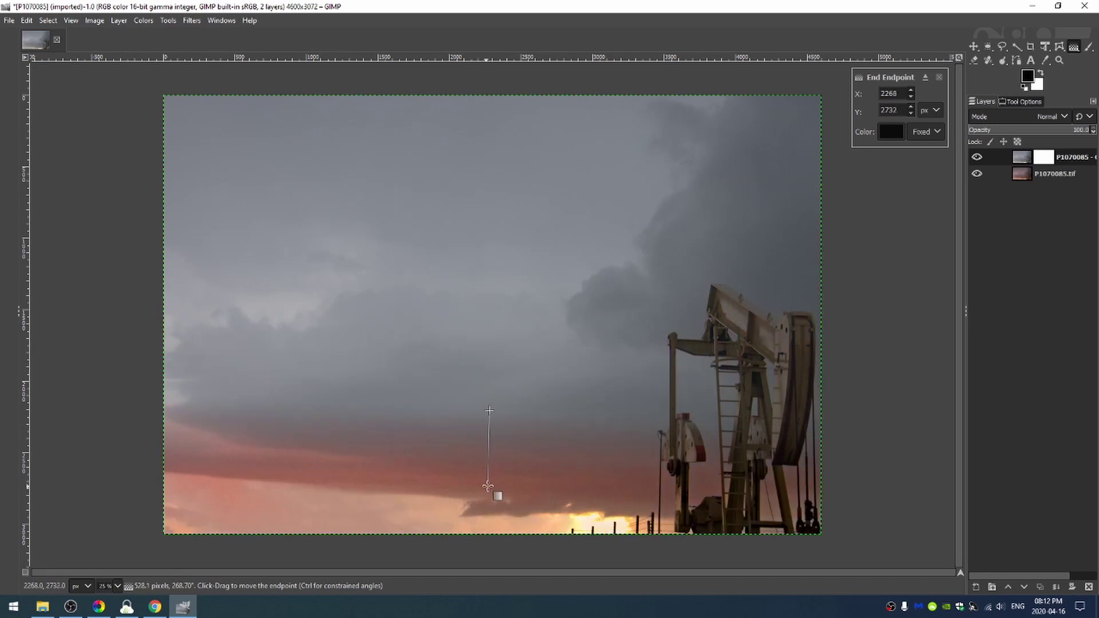
pyautogui.moveTo(489, 410); pyautogui.dragTo(502, 248)
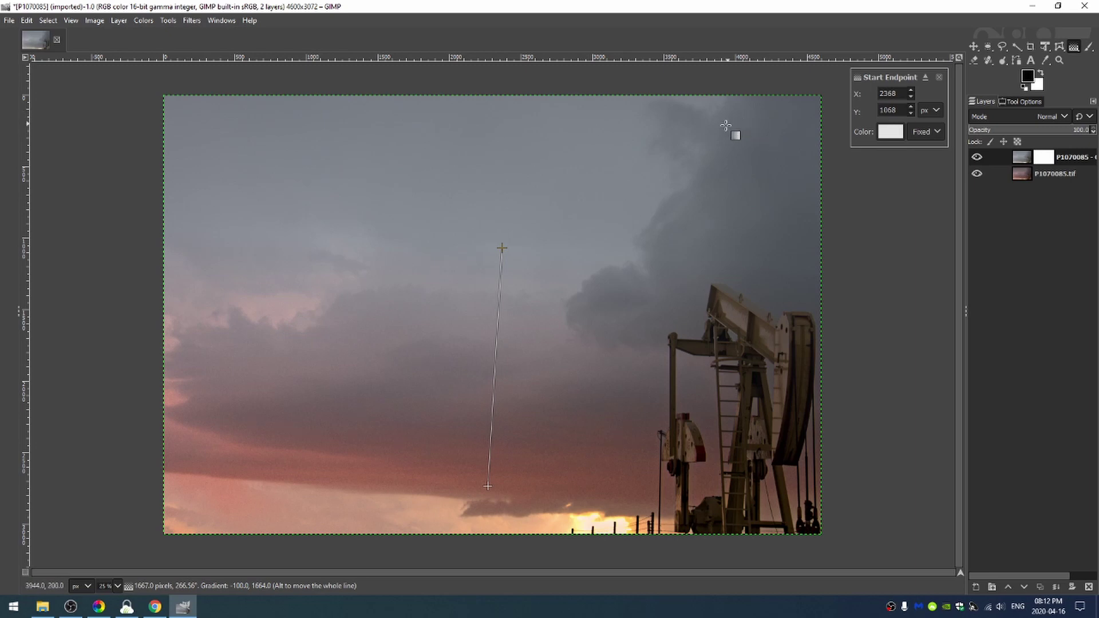
pyautogui.moveTo(502, 247); pyautogui.dragTo(506, 189)
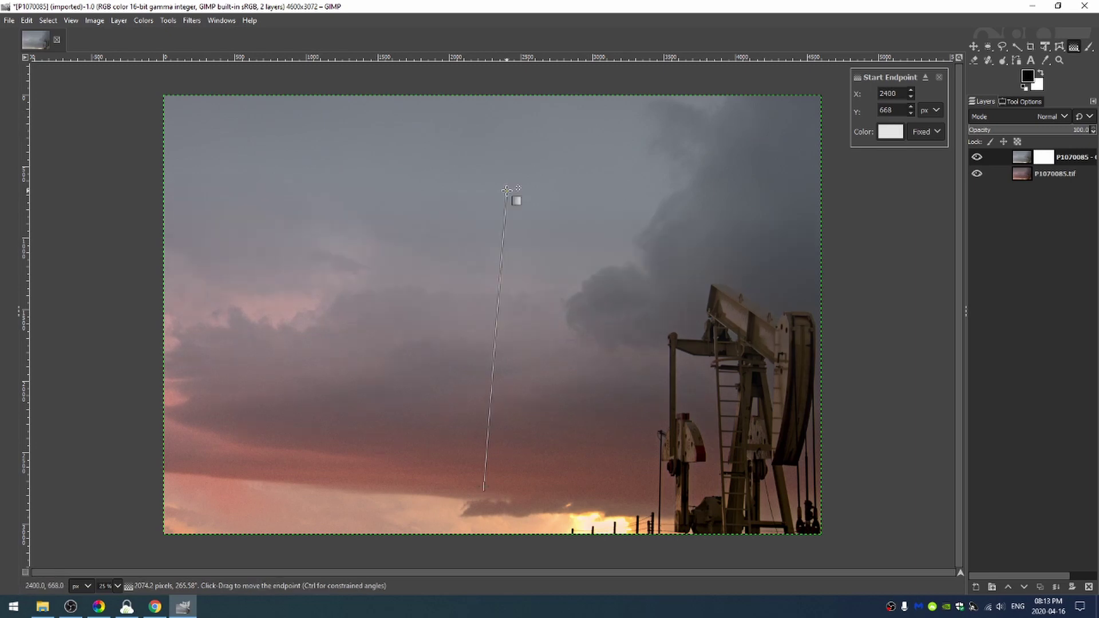
pyautogui.press('Return')
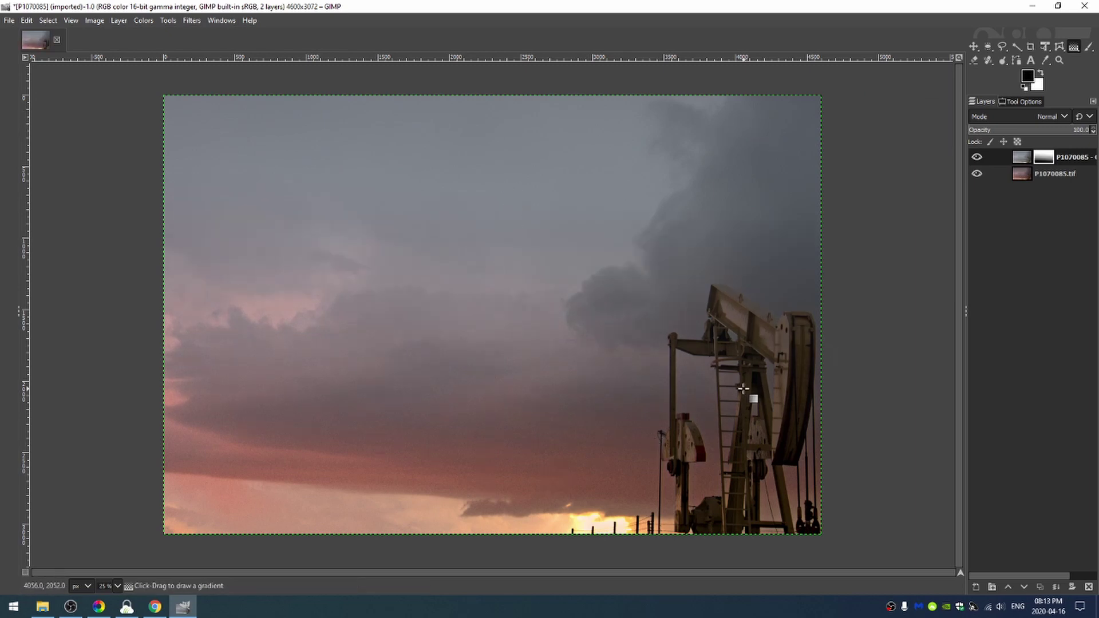
# Merge the top layer down into P1070085.tif, duplicate it, and reselect the original layer
pyautogui.rightClick(1063, 157)
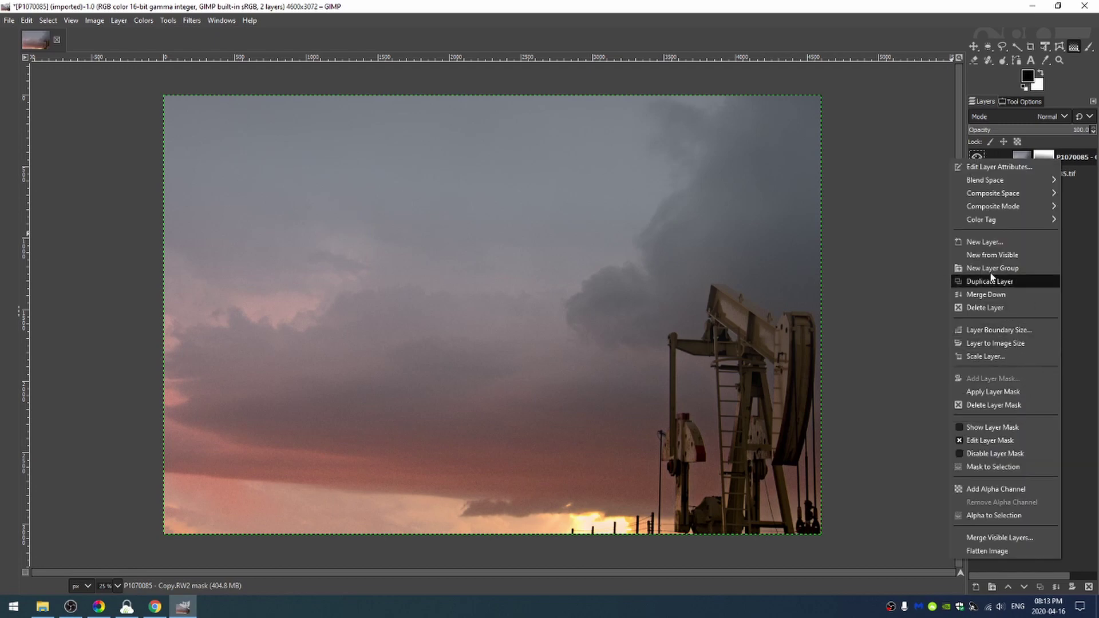
pyautogui.click(997, 298)
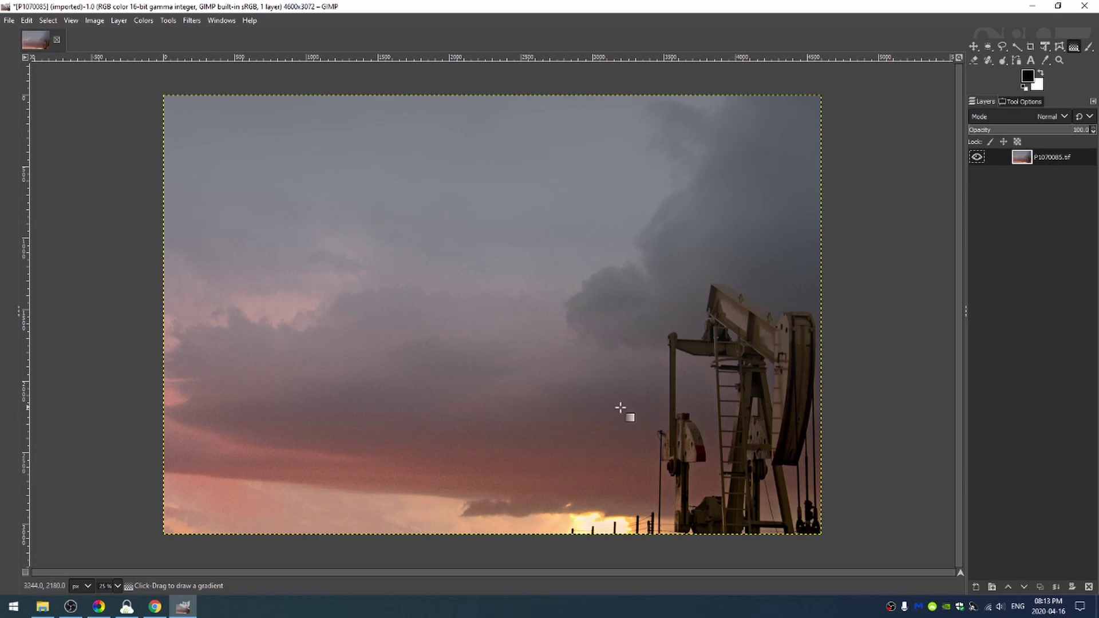
pyautogui.scroll(3, 592, 375)
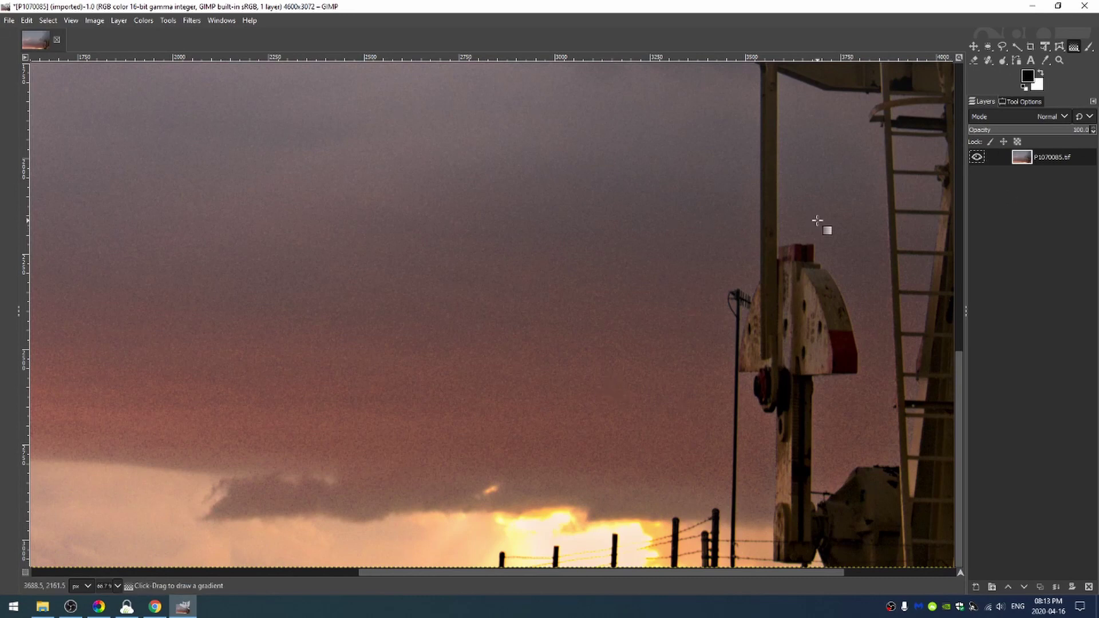
pyautogui.hotkey('ctrl', 'shift', 'd')
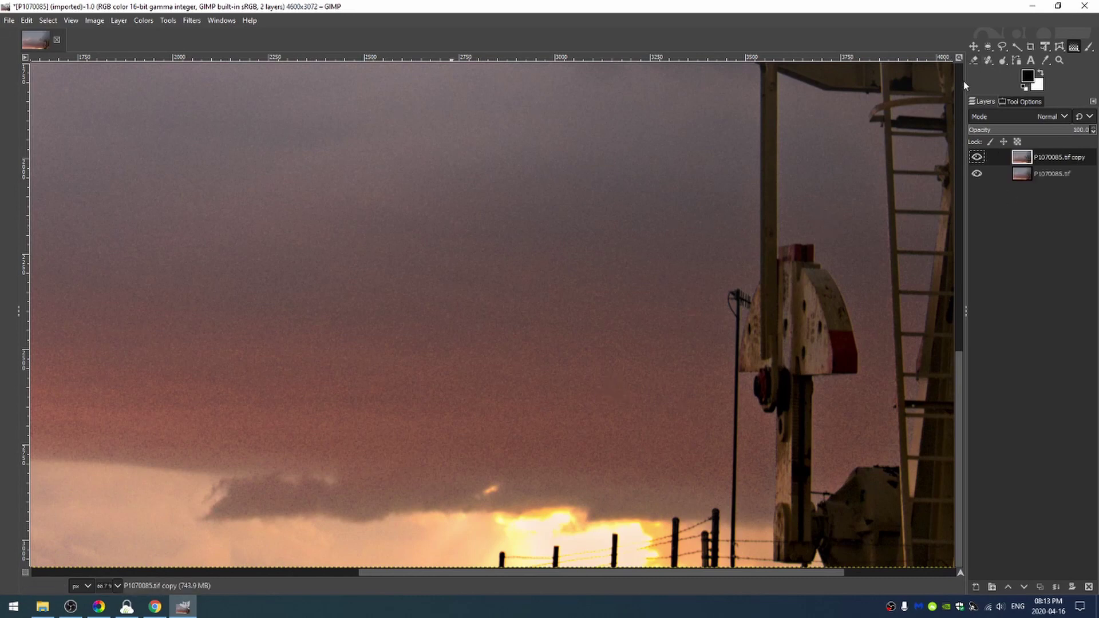
pyautogui.click(1067, 172)
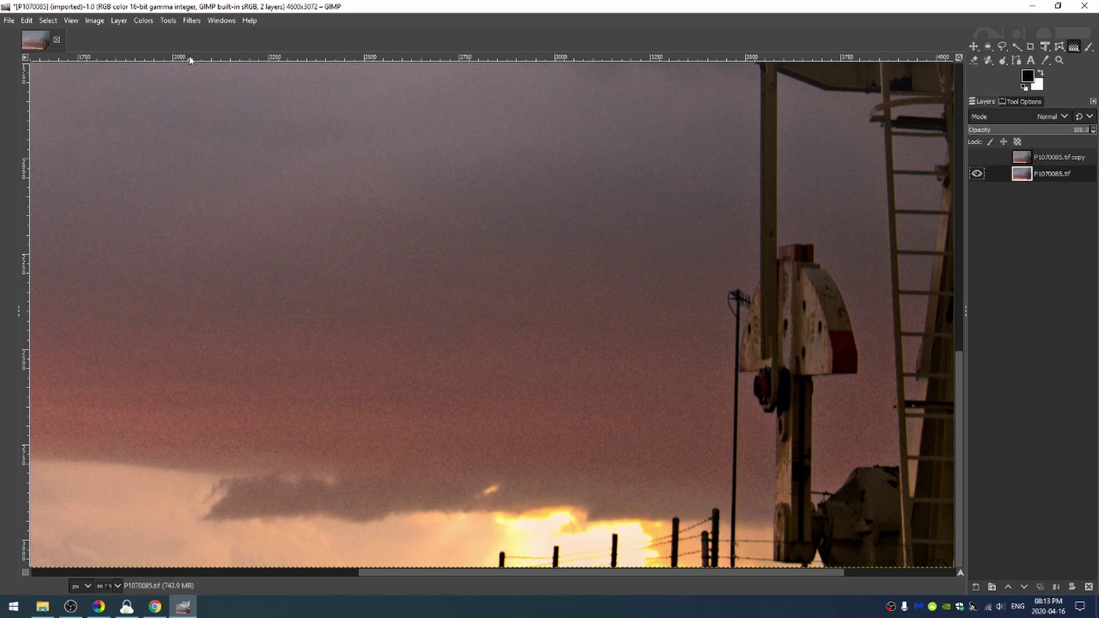
# Apply Filters > Enhance > Noise Reduction at Strength 10 to the base P1070085.tif layer
pyautogui.click(168, 20)
pyautogui.moveTo(192, 20)
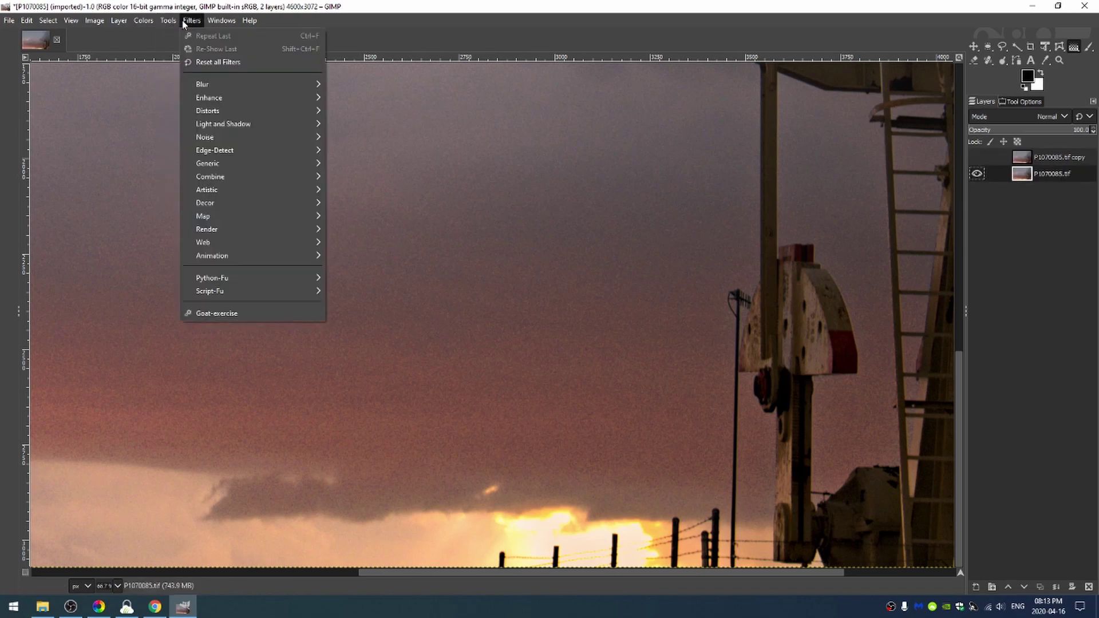
pyautogui.moveTo(257, 97)
pyautogui.click(421, 138)
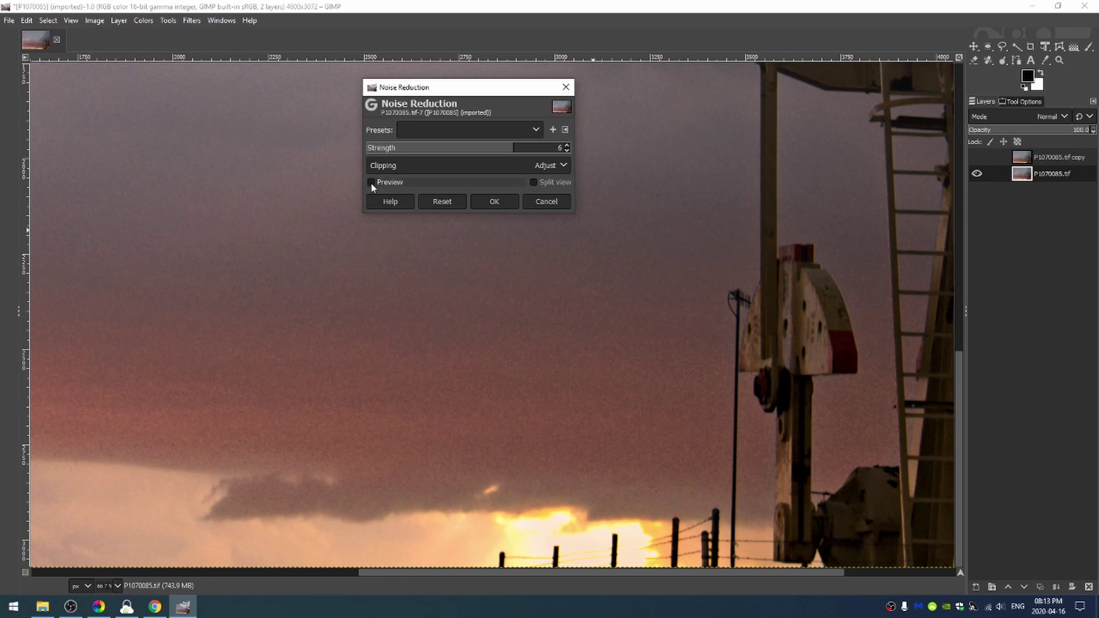
pyautogui.moveTo(515, 148); pyautogui.dragTo(609, 155)
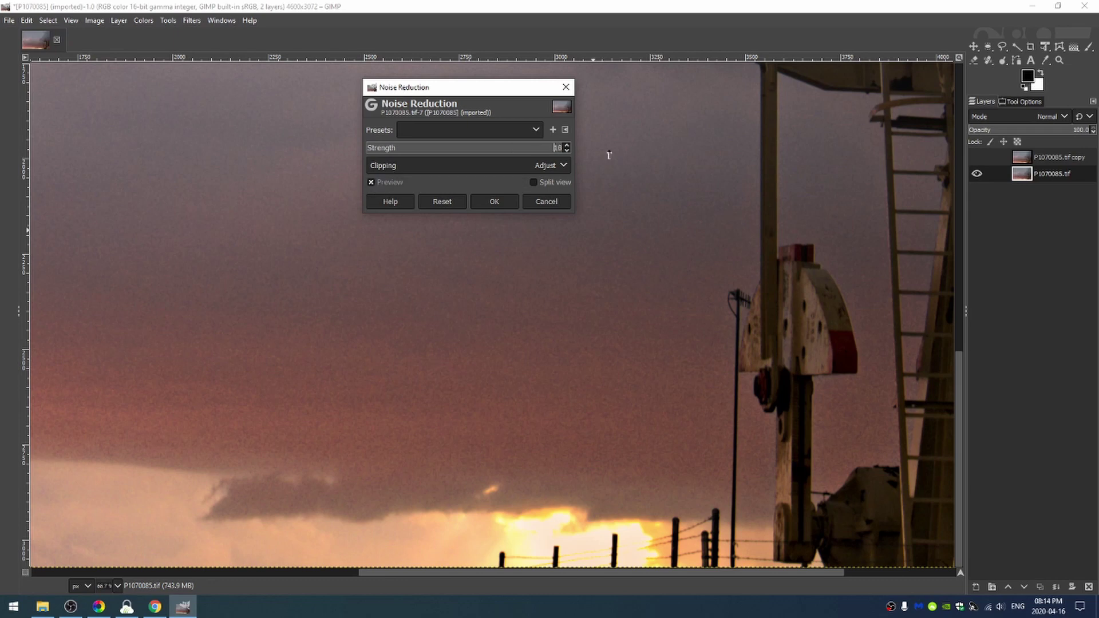
pyautogui.click(494, 202)
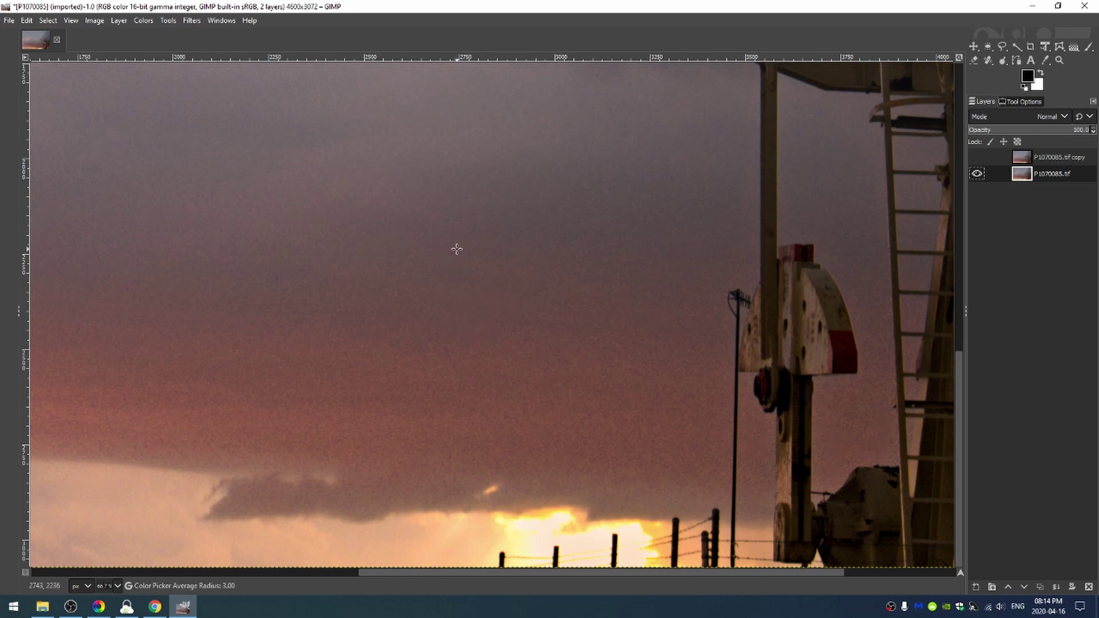
# Apply Symmetric Nearest Neighbor, found by searching 'sym', with radius 18 and 2 pairs
pyautogui.press('/')
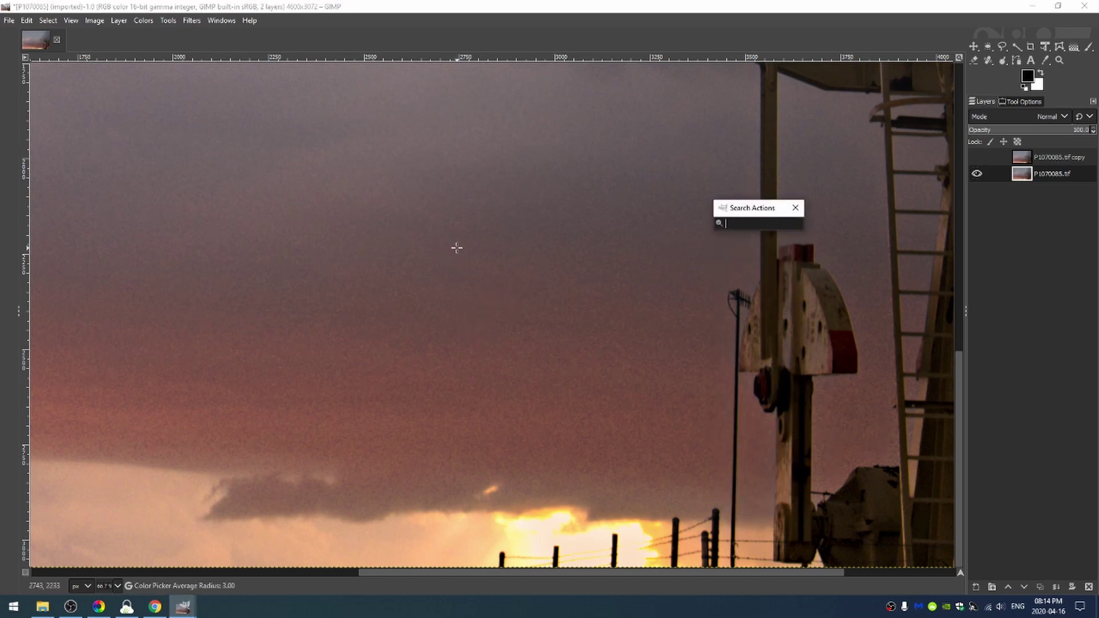
pyautogui.moveTo(761, 211); pyautogui.dragTo(575, 171)
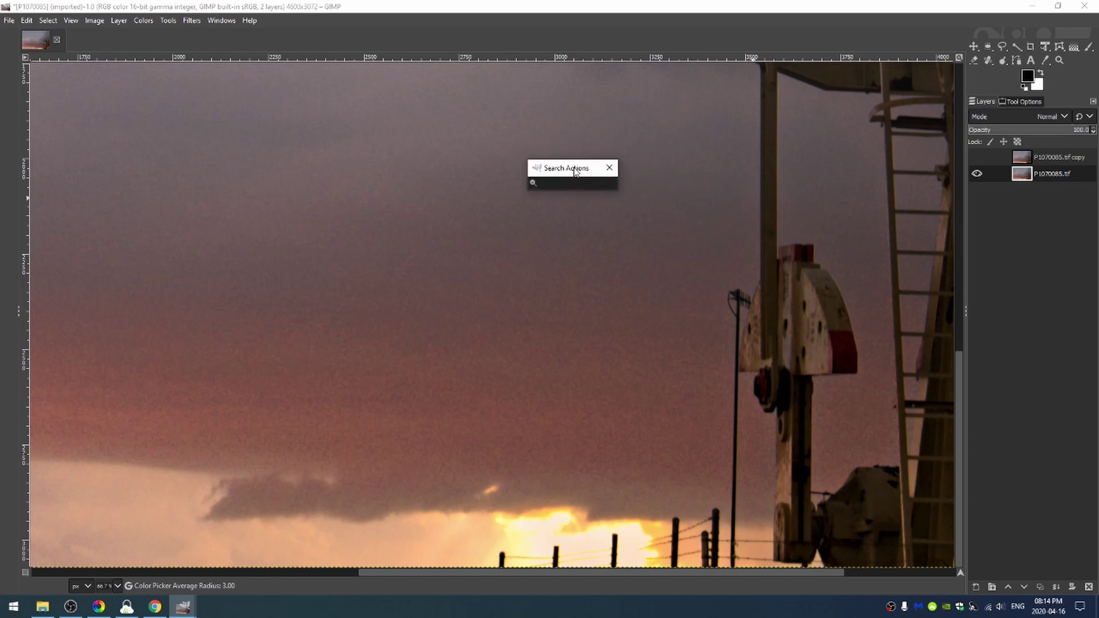
pyautogui.write('symm')
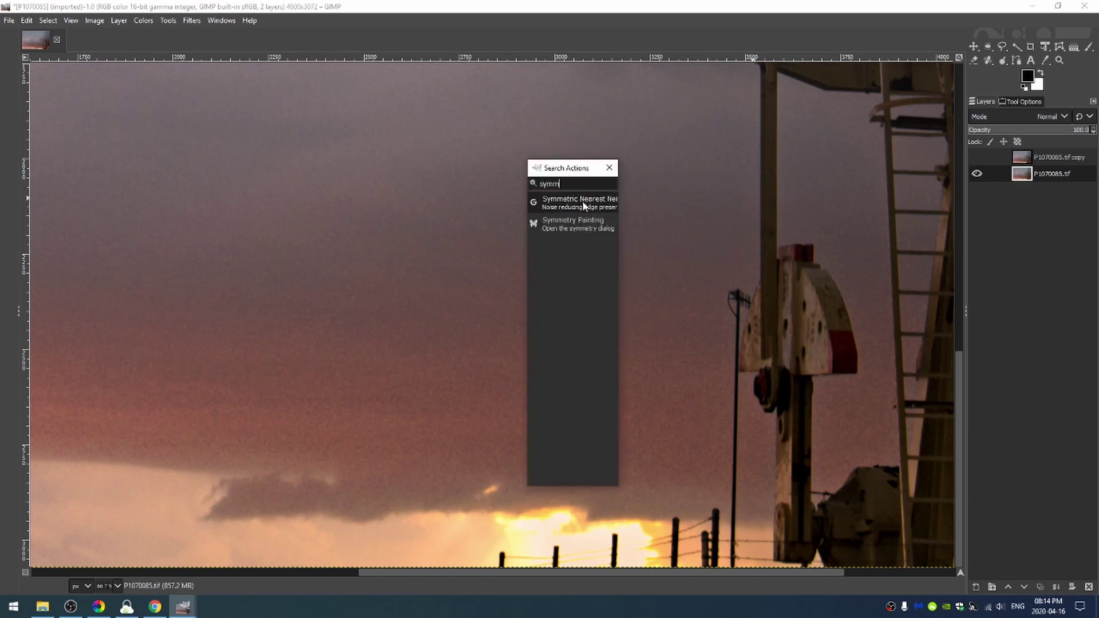
pyautogui.click(584, 204)
pyautogui.click(533, 152)
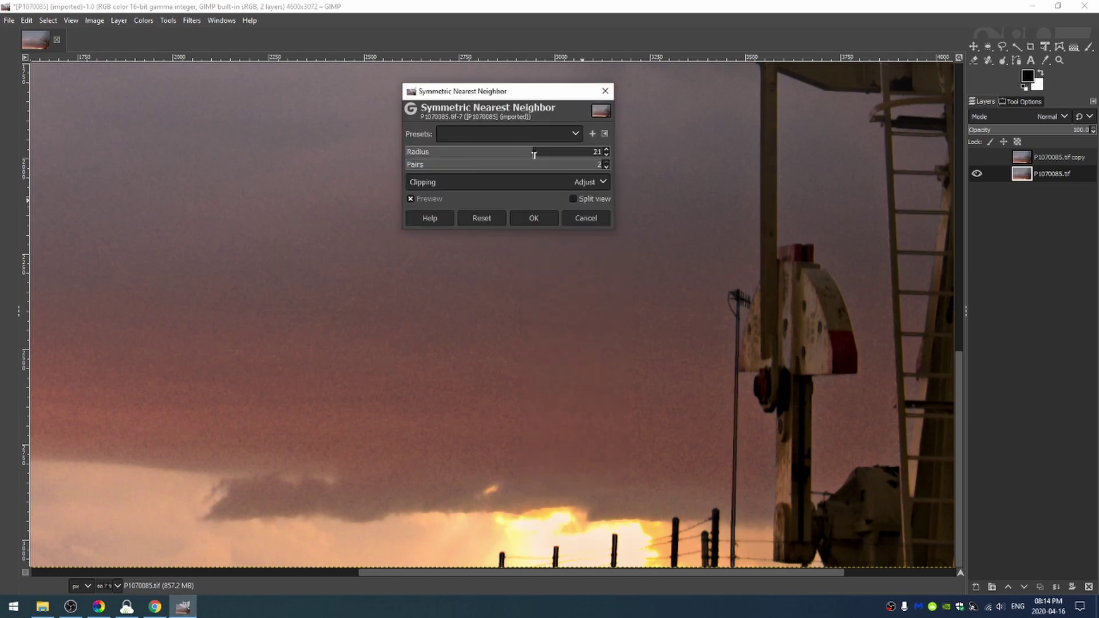
pyautogui.scroll(-3, 538, 153)
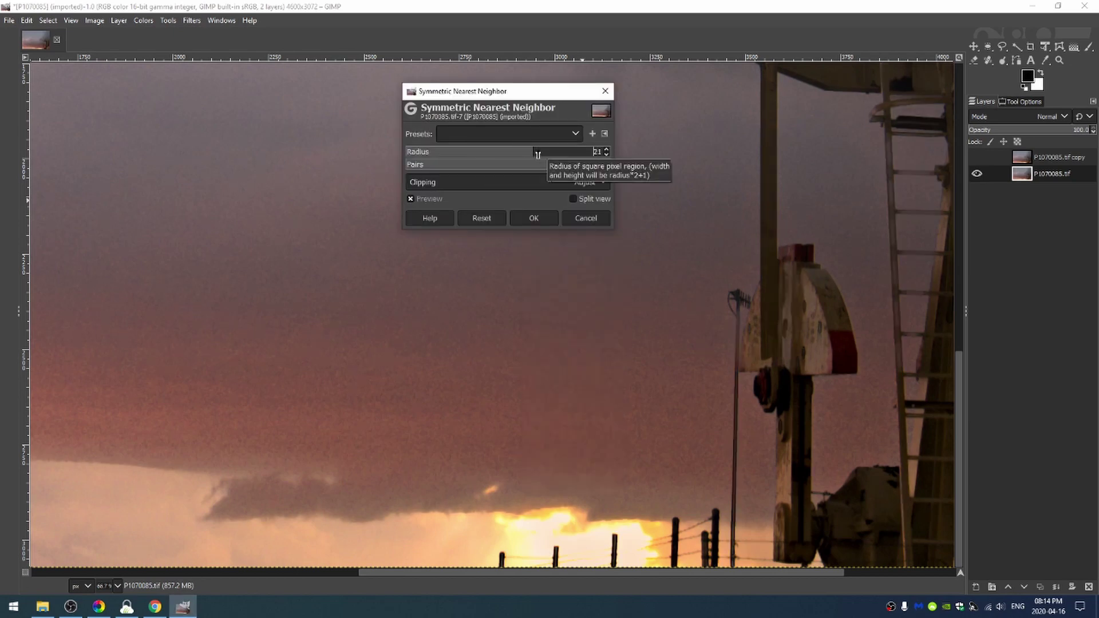
pyautogui.click(534, 218)
# Fit the image to the window, check the copy layer, and duplicate it as copy #1
pyautogui.hotkey('shift', 'ctrl', 'j')
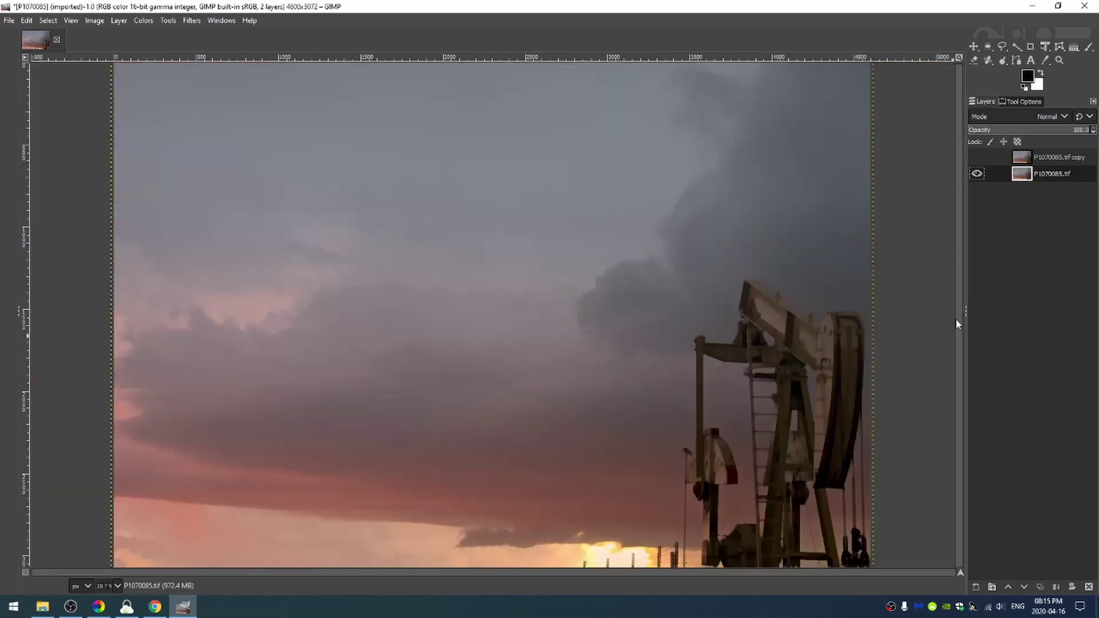
pyautogui.click(977, 157)
pyautogui.click(977, 157)
pyautogui.click(978, 157)
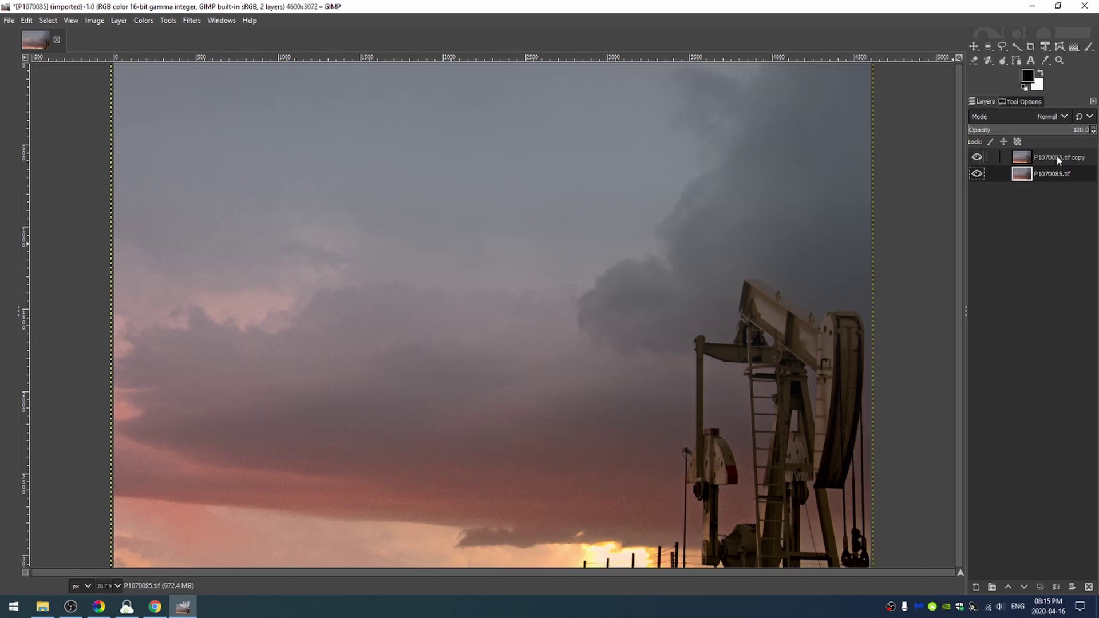
pyautogui.click(1002, 156)
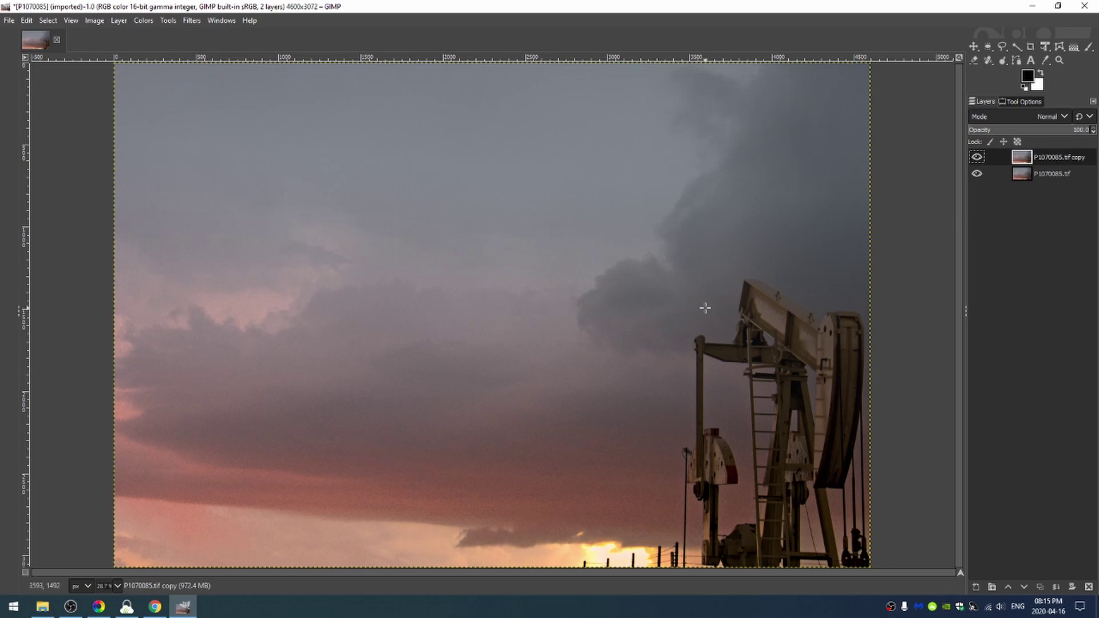
pyautogui.hotkey('shift', 'ctrl', 'd')
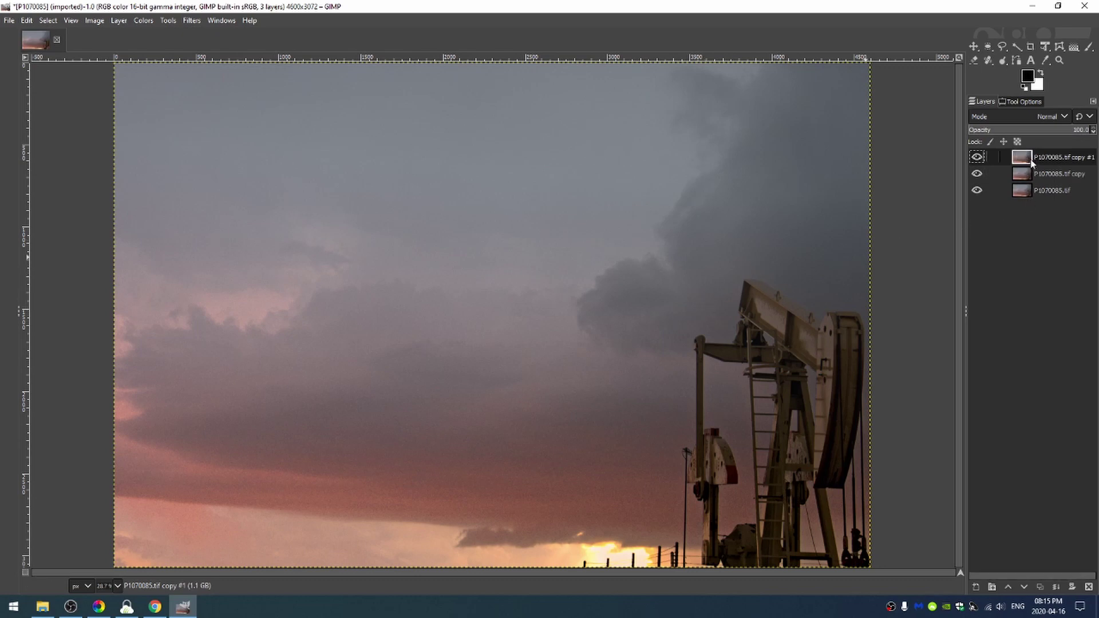
# Desaturate copy #1 to greyscale by Luminance and open the Levels dialog
pyautogui.click(118, 21)
pyautogui.moveTo(150, 23)
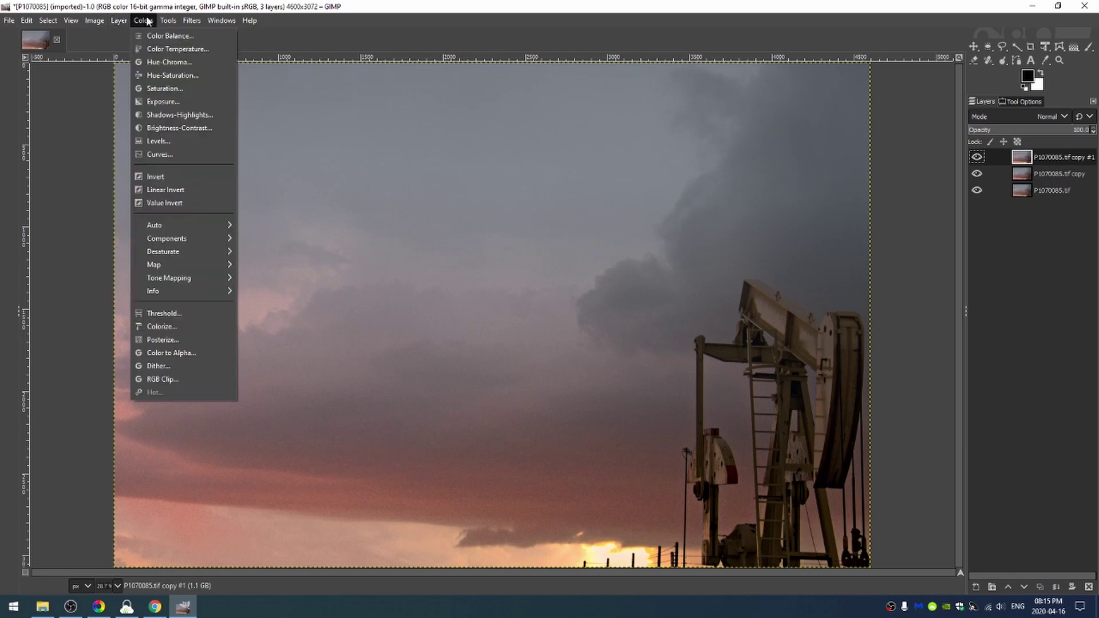
pyautogui.moveTo(193, 261)
pyautogui.click(277, 264)
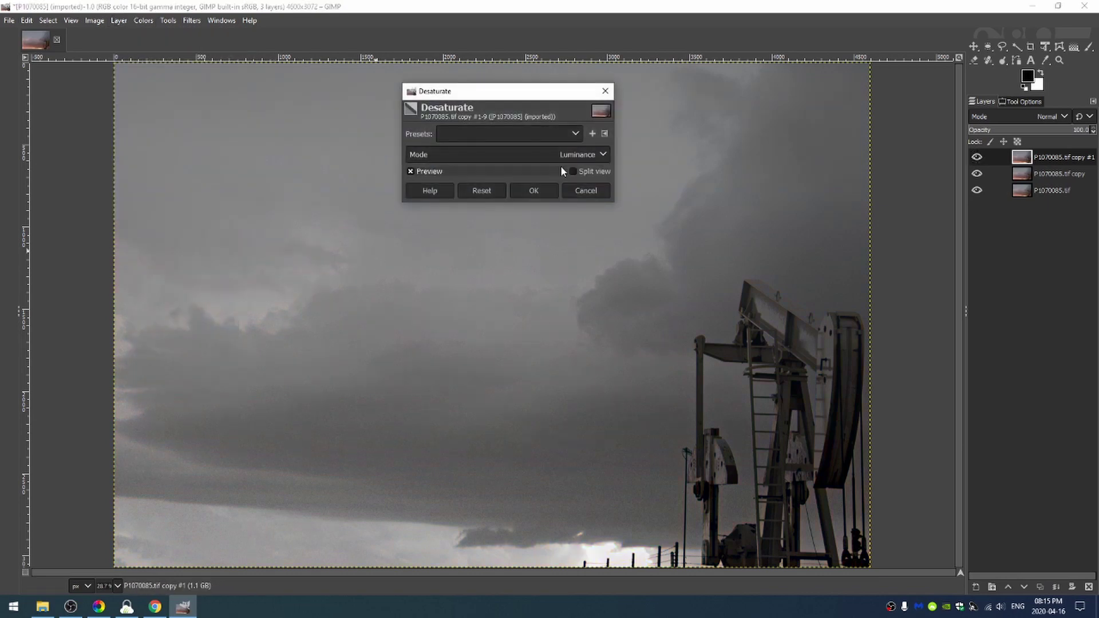
pyautogui.click(538, 190)
pyautogui.click(192, 21)
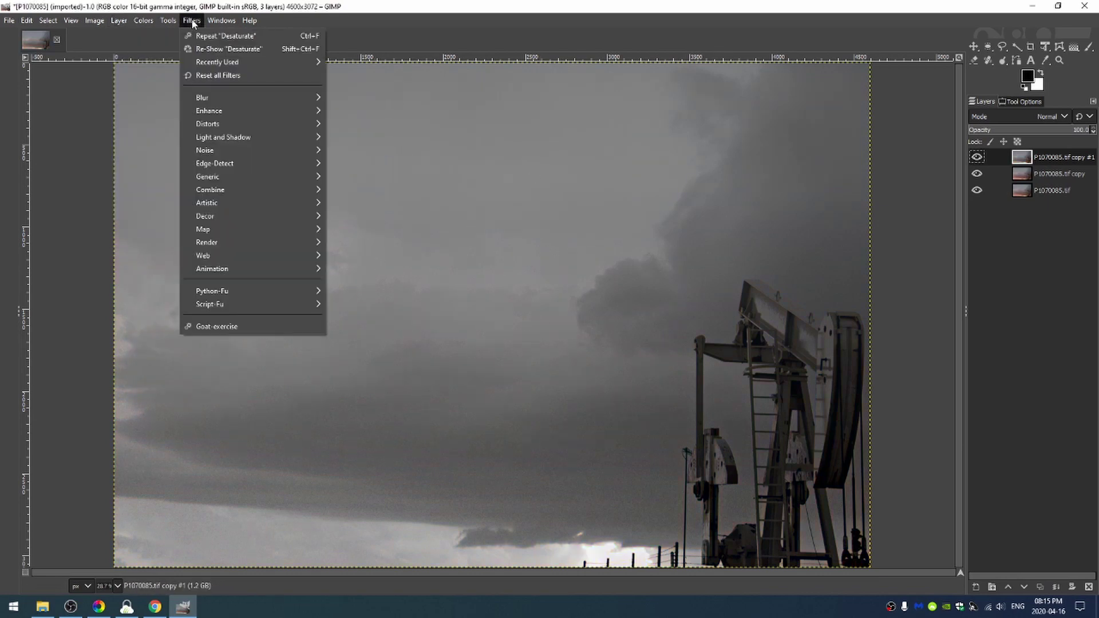
pyautogui.moveTo(141, 21)
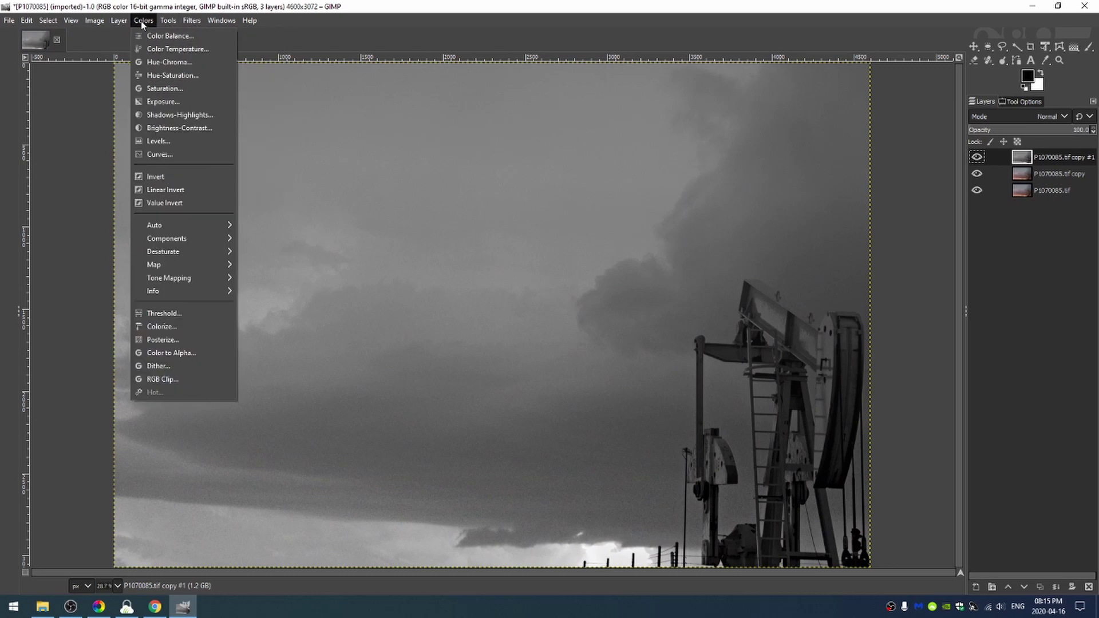
pyautogui.click(165, 140)
# Set Levels on copy #1 to input 22.06, gamma 2.98, white 44.41 for a stark monochrome
pyautogui.click(423, 227)
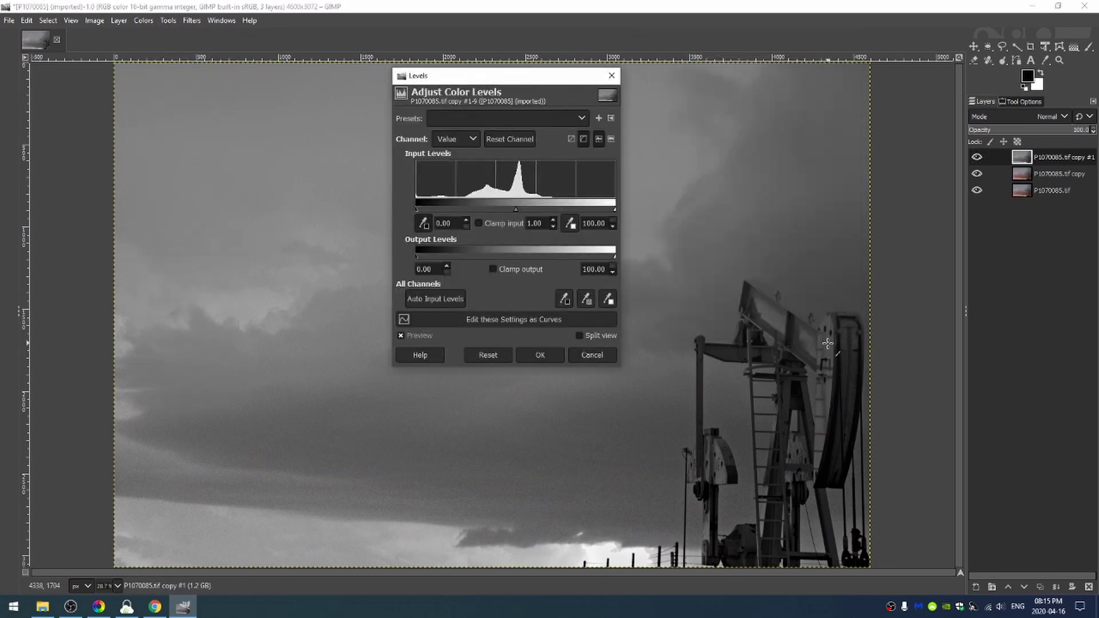
pyautogui.moveTo(416, 210); pyautogui.dragTo(466, 211)
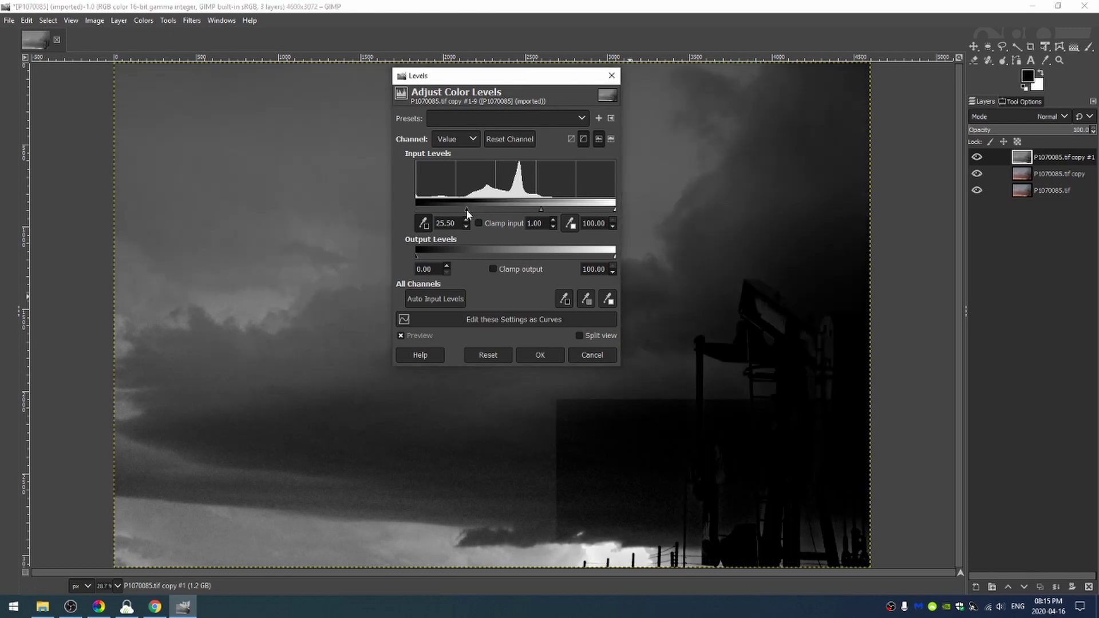
pyautogui.click(738, 428)
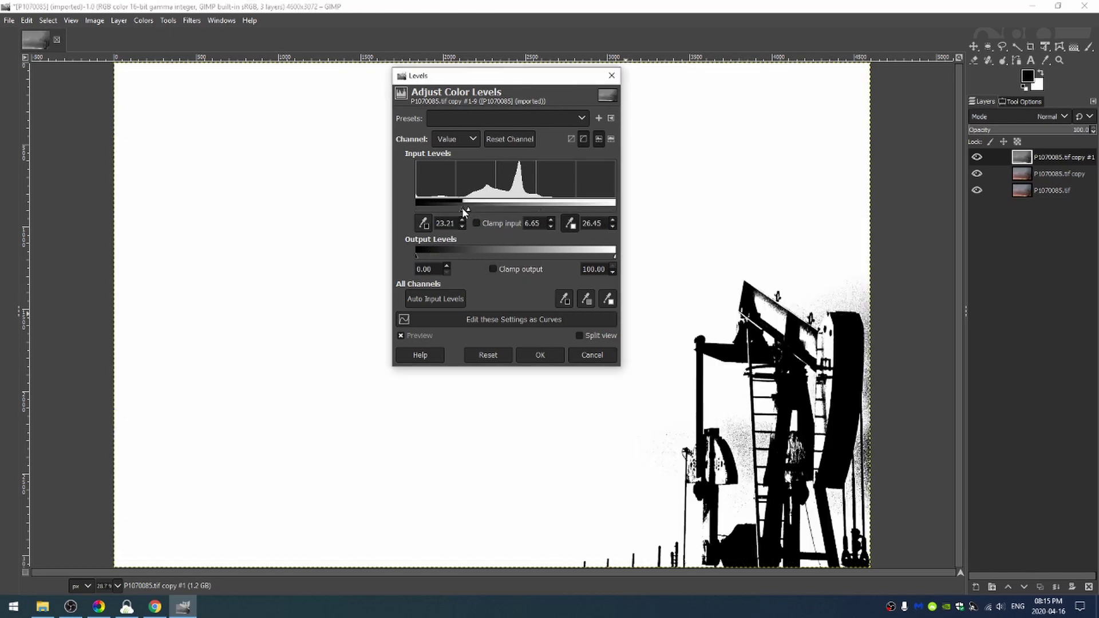
pyautogui.moveTo(462, 209); pyautogui.dragTo(460, 210)
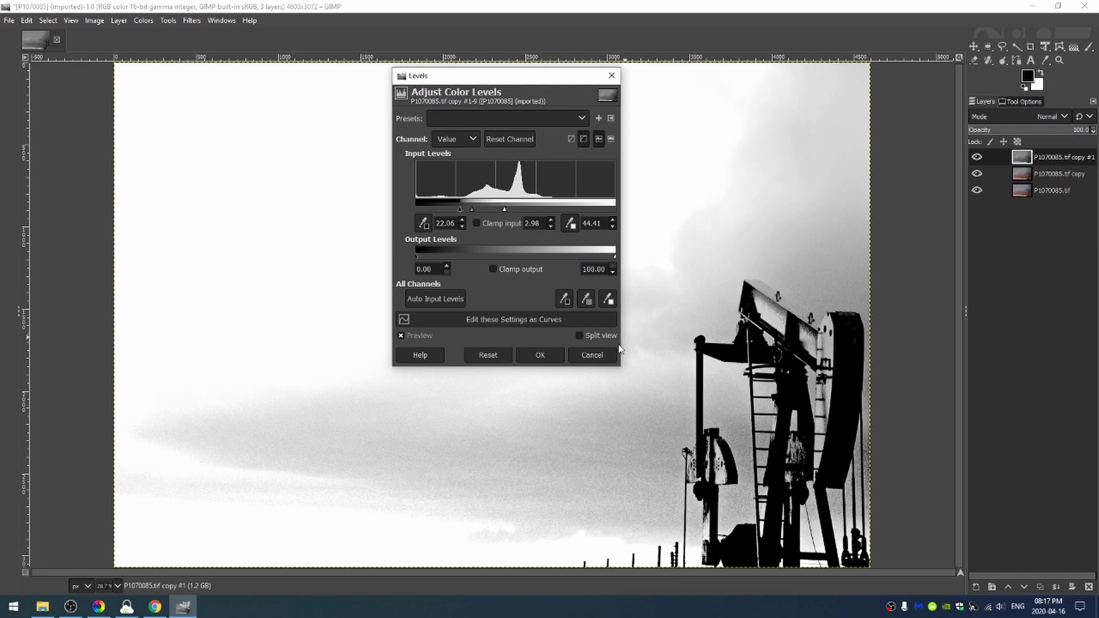
pyautogui.click(530, 360)
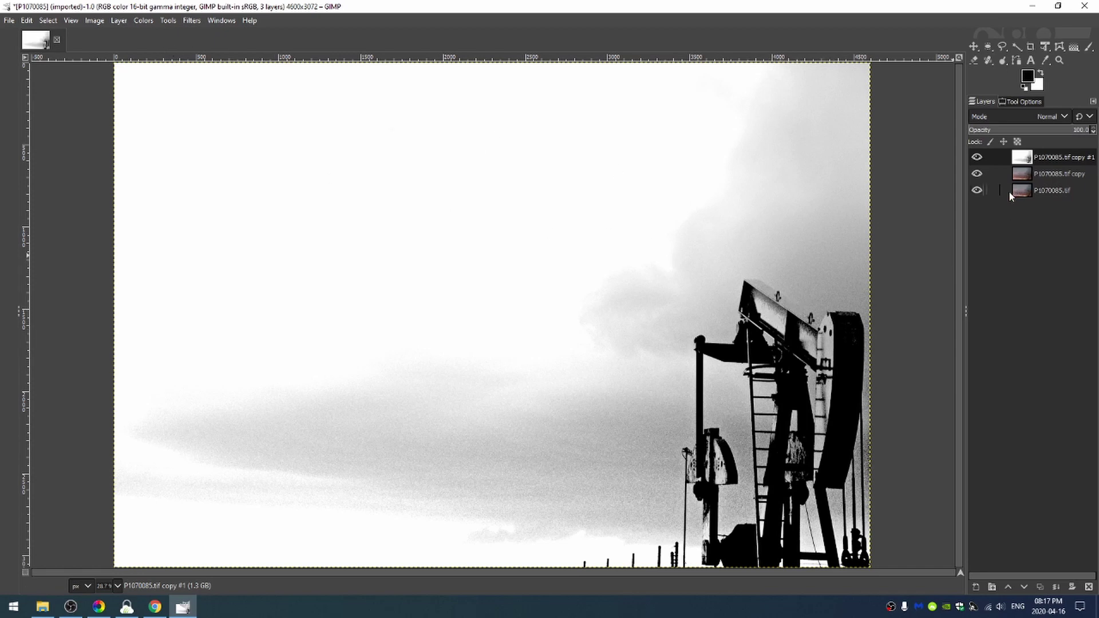
# Invert the contrast layer and add a white, full-opacity mask to the middle colour copy
pyautogui.click(143, 20)
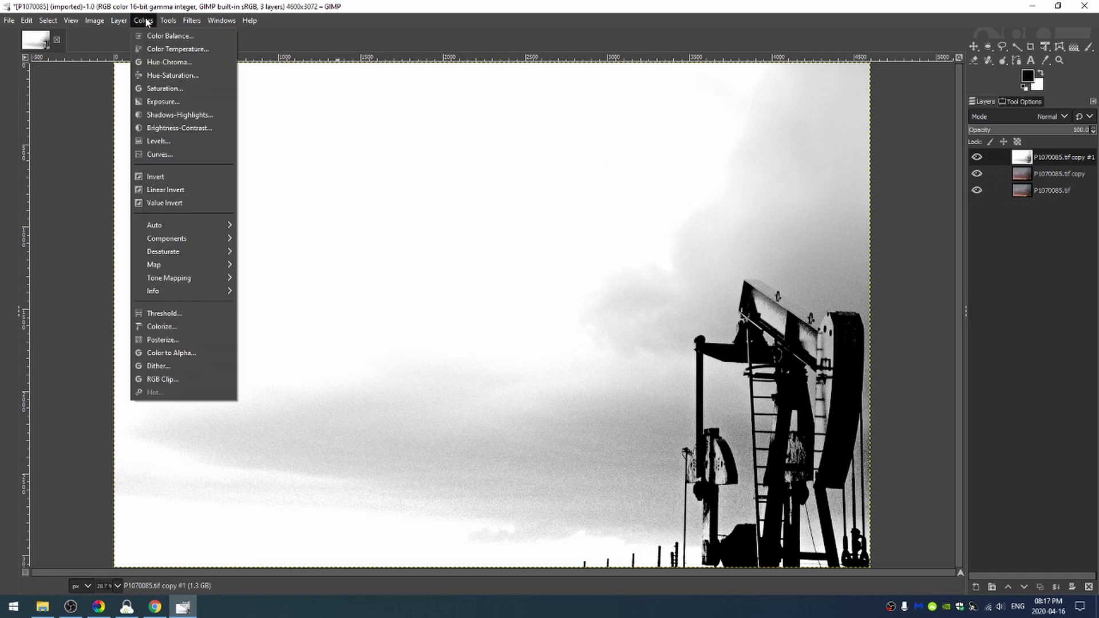
pyautogui.click(166, 177)
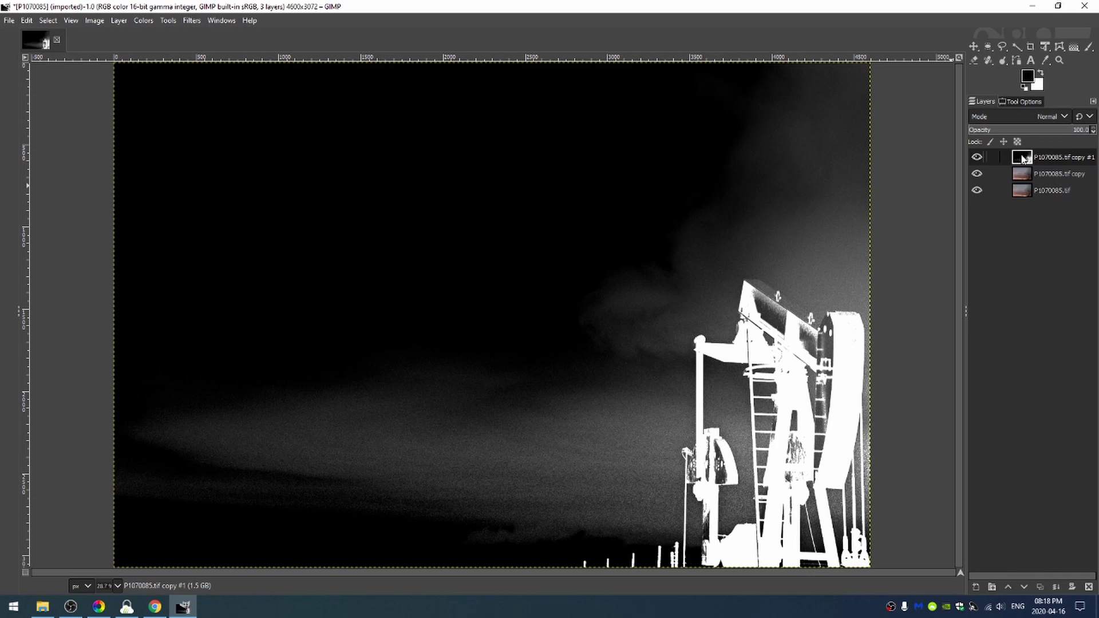
pyautogui.click(1019, 175)
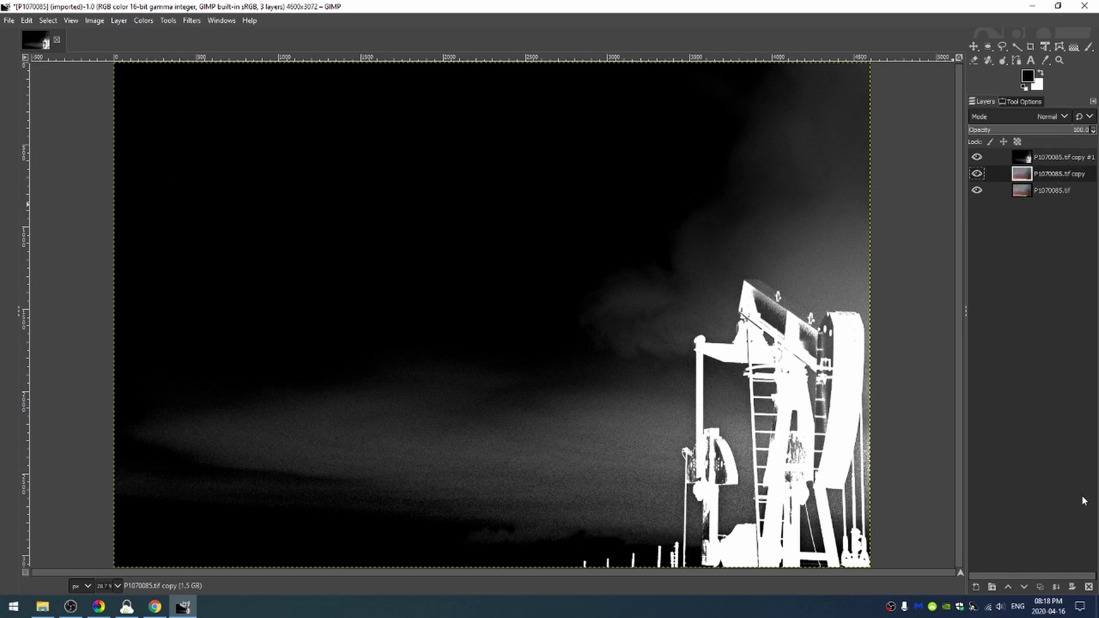
pyautogui.click(1072, 587)
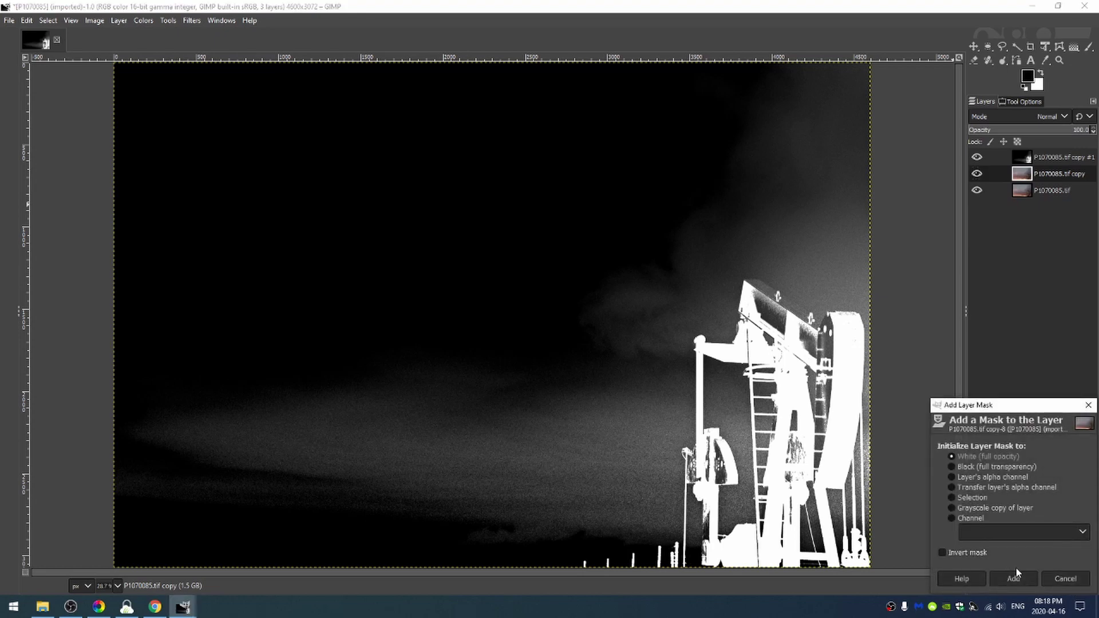
pyautogui.click(1013, 578)
# Copy the entire inverted top layer and paste it onto the middle layer's mask
pyautogui.click(1029, 159)
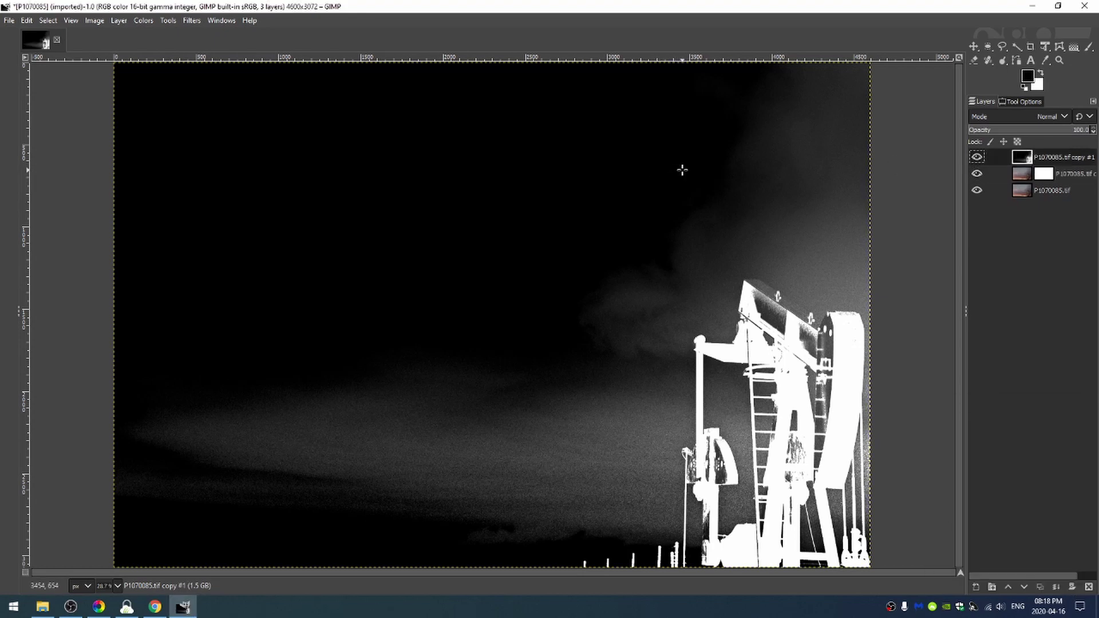
pyautogui.hotkey('ctrl', 'a')
pyautogui.hotkey('ctrl', 'c')
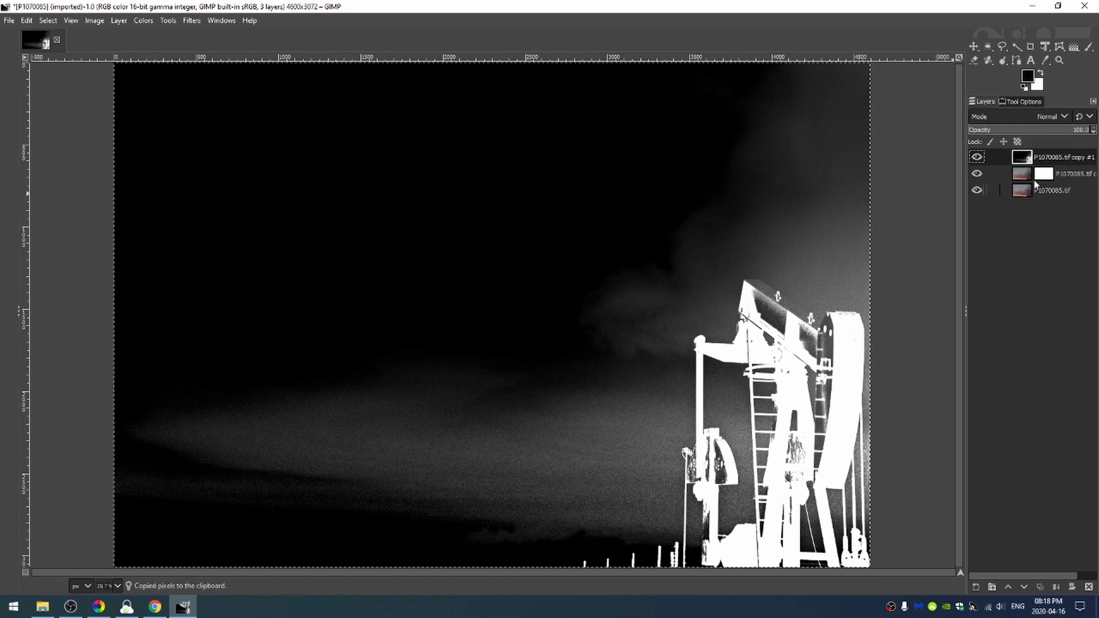
pyautogui.click(1035, 181)
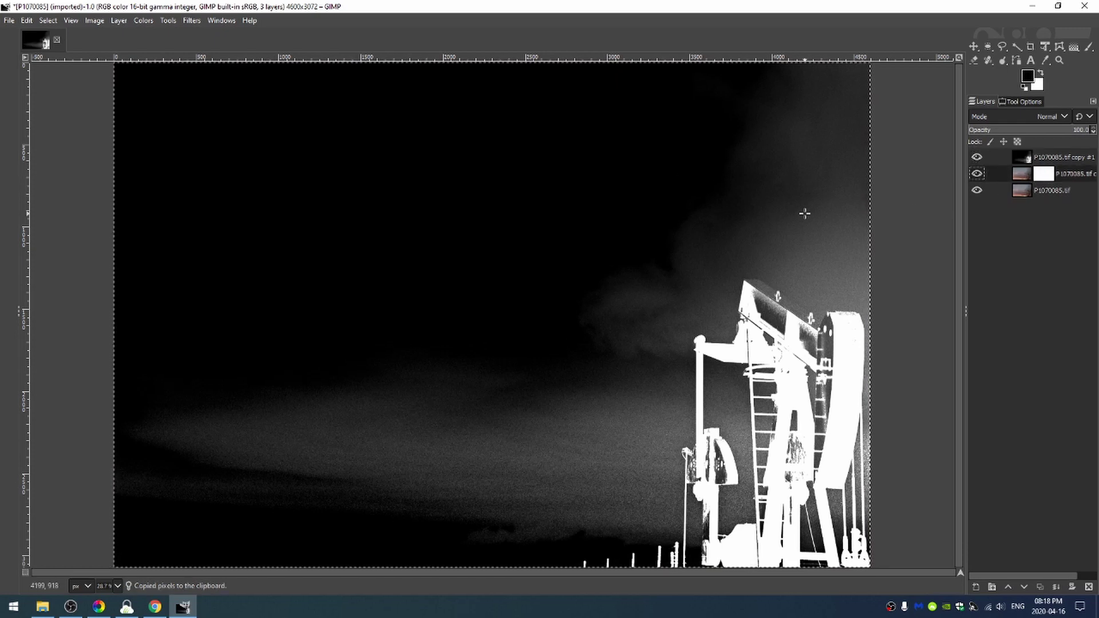
pyautogui.hotkey('ctrl', 'v')
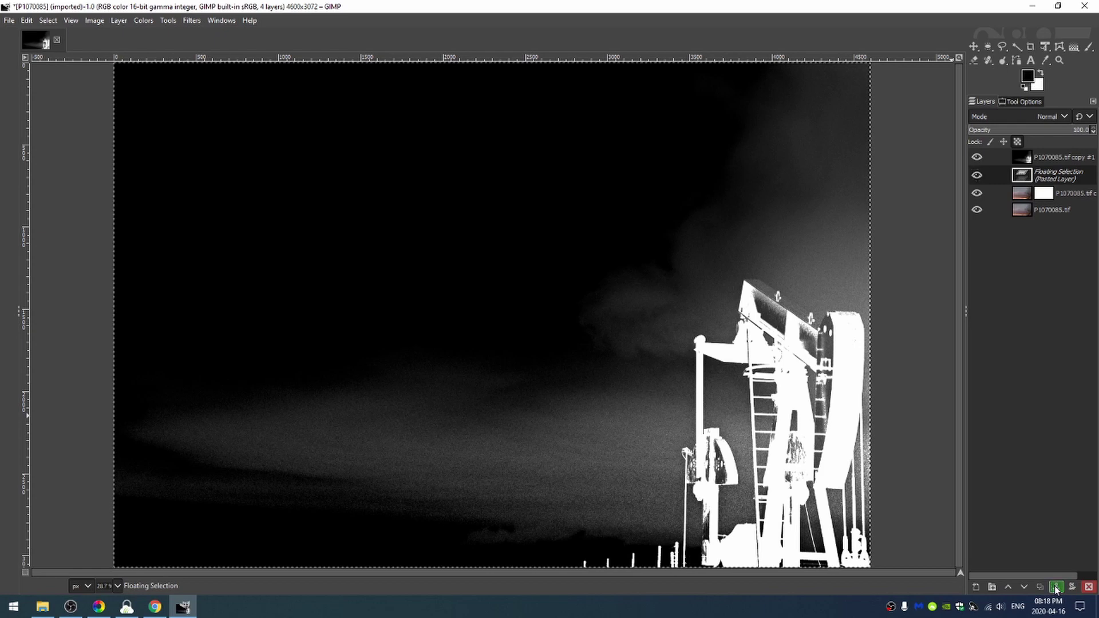
# Anchor the pasted image into the mask, hide the top contrast layer, and view the mask alone
pyautogui.click(1056, 587)
pyautogui.click(977, 157)
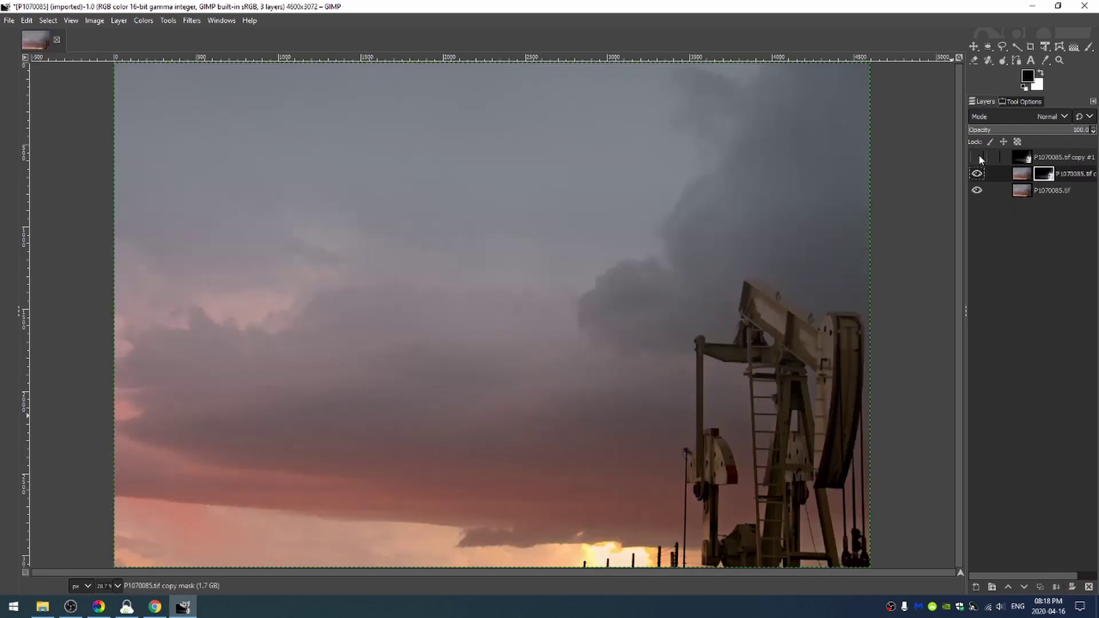
pyautogui.click(977, 173)
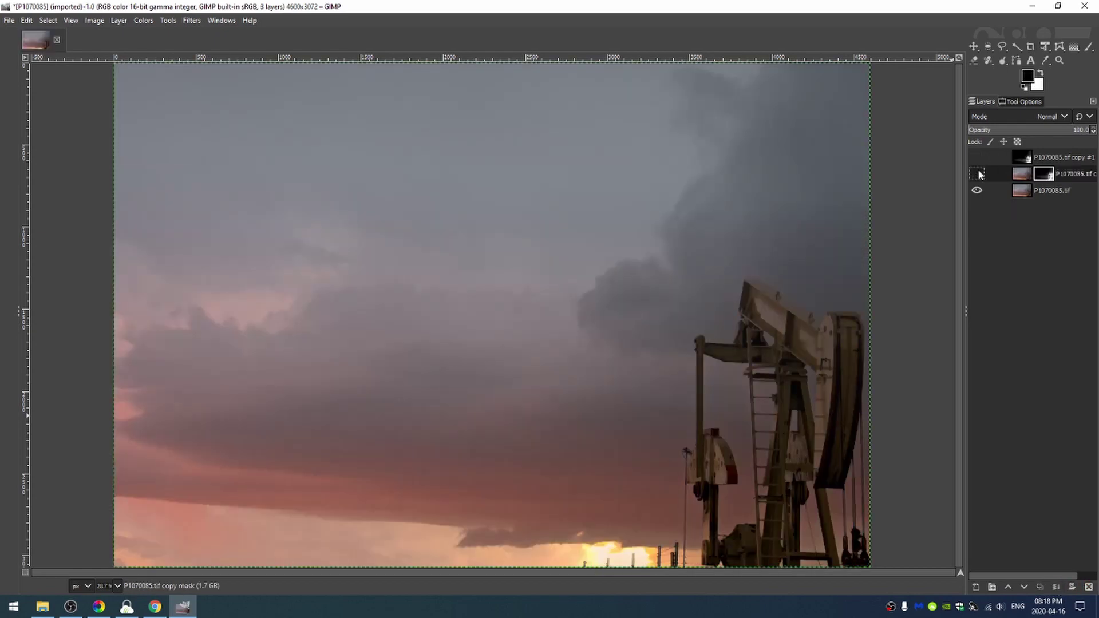
pyautogui.click(978, 173)
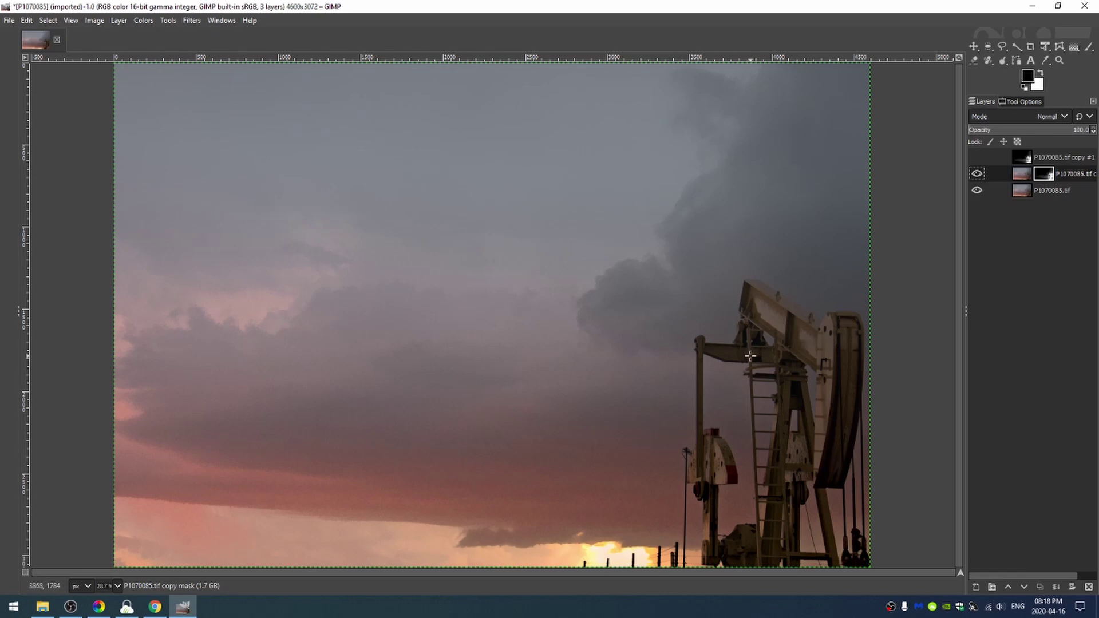
pyautogui.click(977, 156)
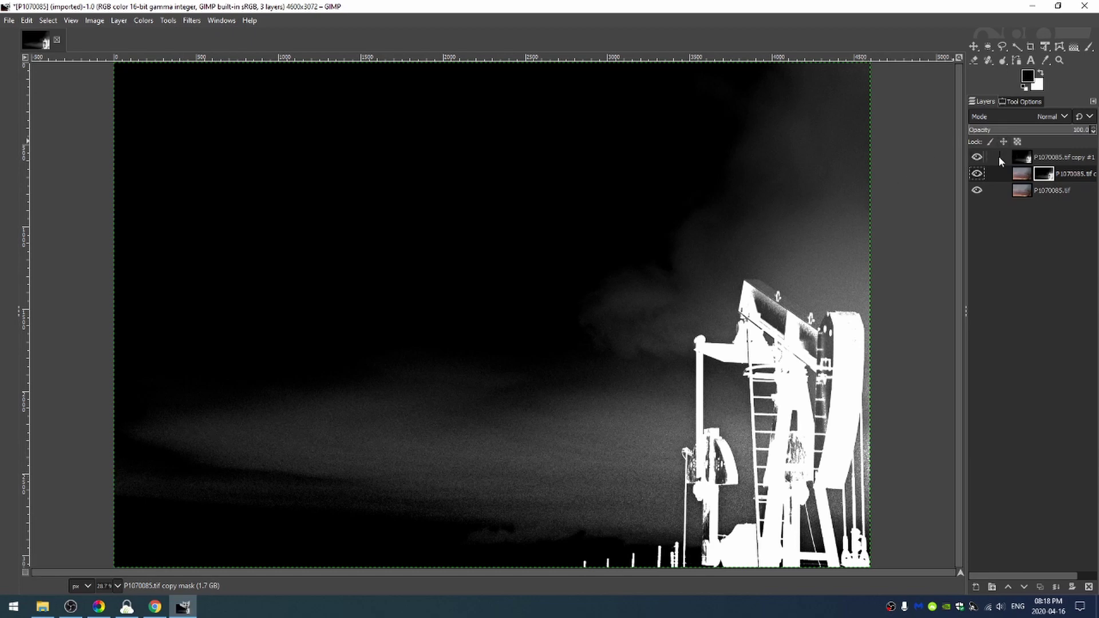
pyautogui.click(977, 157)
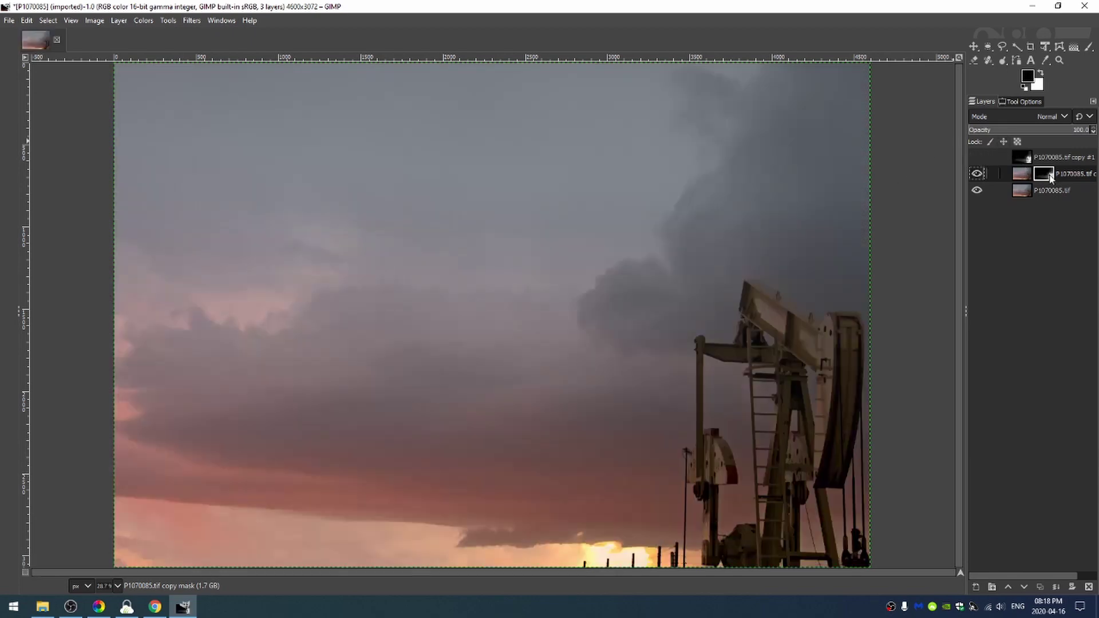
pyautogui.keyDown('alt'); pyautogui.click(1048, 175); pyautogui.keyUp('alt')
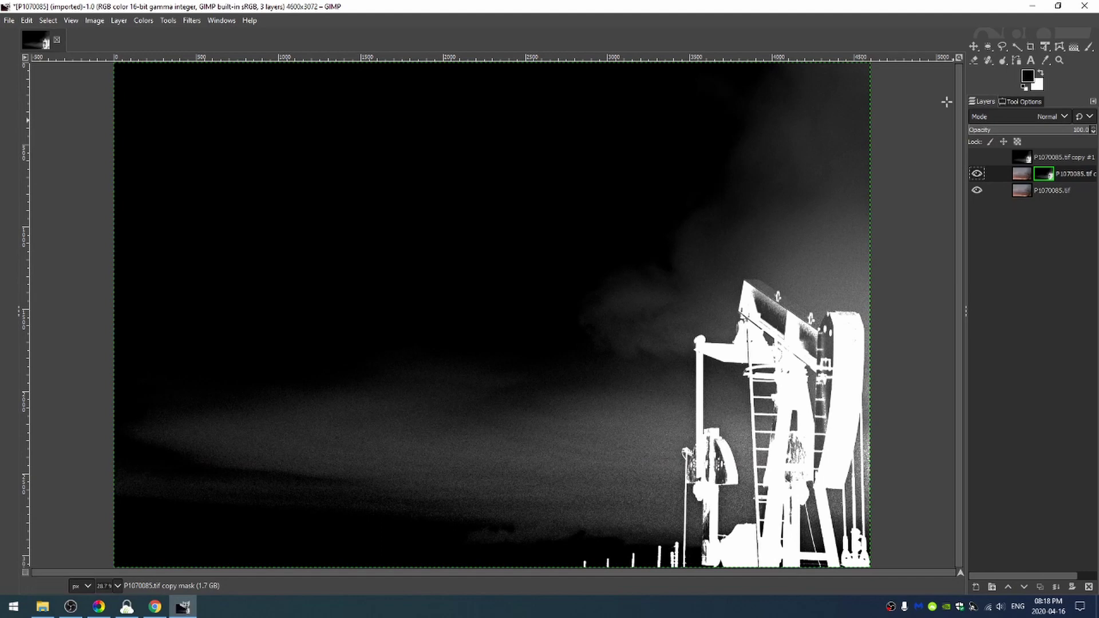
# Brush the mask's sky black at size 679, keeping the pump jack white, then leave mask view
pyautogui.click(1007, 102)
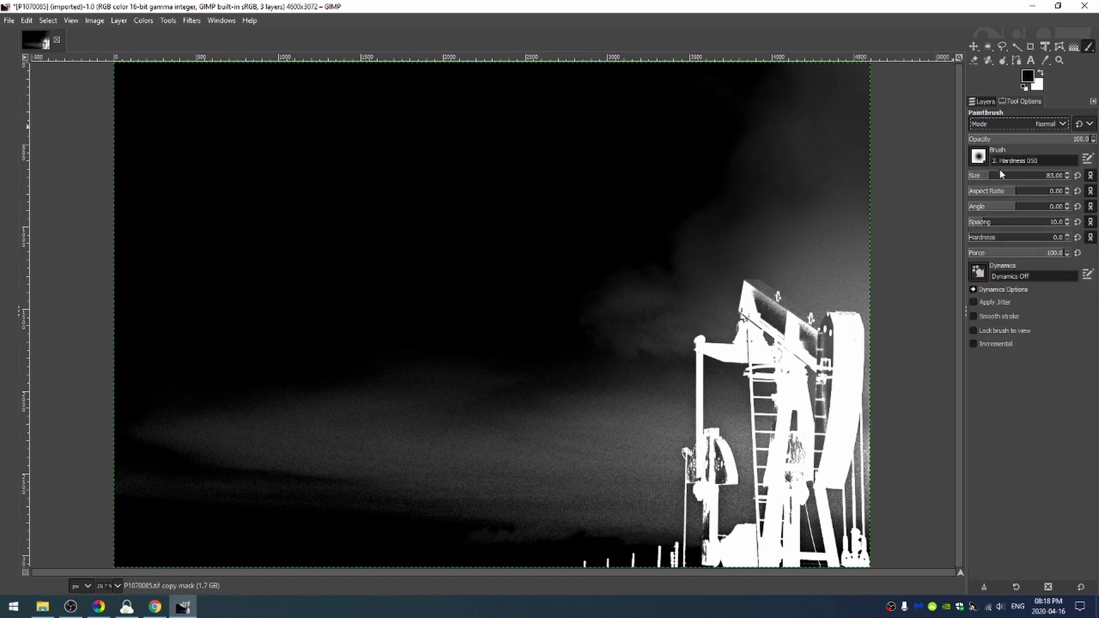
pyautogui.click(1041, 181)
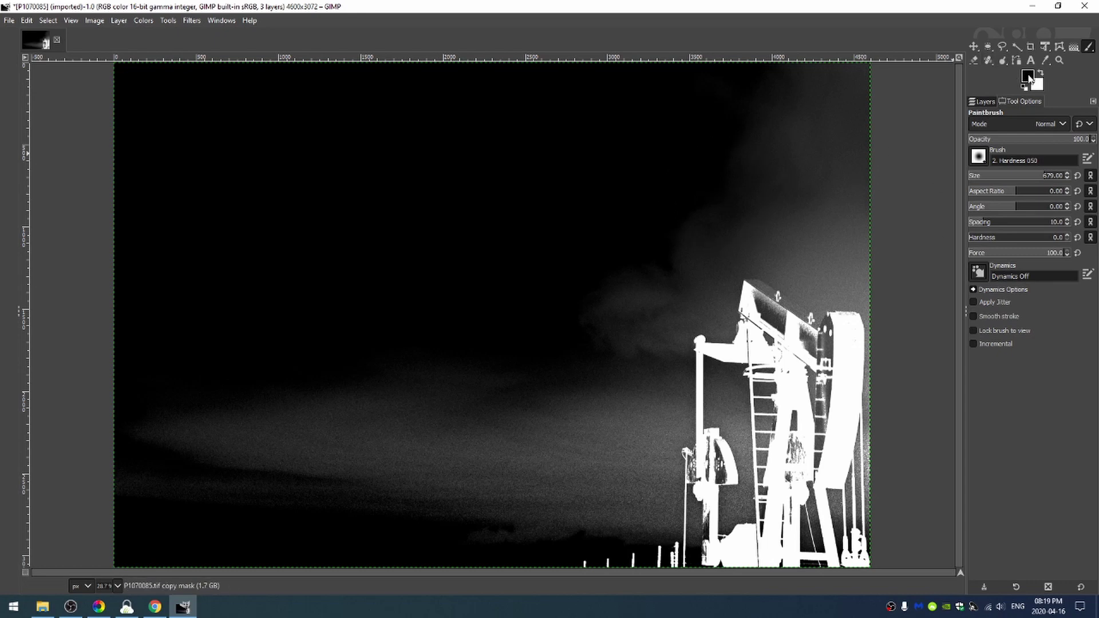
pyautogui.click(838, 86)
pyautogui.moveTo(838, 86)
pyautogui.mouseDown()
pyautogui.moveTo(697, 85)
pyautogui.moveTo(801, 172)
pyautogui.moveTo(874, 208)
pyautogui.moveTo(865, 248)
pyautogui.moveTo(619, 298)
pyautogui.moveTo(621, 395)
pyautogui.moveTo(653, 270)
pyautogui.moveTo(677, 228)
pyautogui.moveTo(606, 297)
pyautogui.moveTo(565, 344)
pyautogui.moveTo(598, 412)
pyautogui.moveTo(578, 489)
pyautogui.moveTo(556, 498)
pyautogui.moveTo(595, 493)
pyautogui.moveTo(639, 510)
pyautogui.moveTo(650, 468)
pyautogui.moveTo(626, 478)
pyautogui.mouseUp()
pyautogui.click(982, 101)
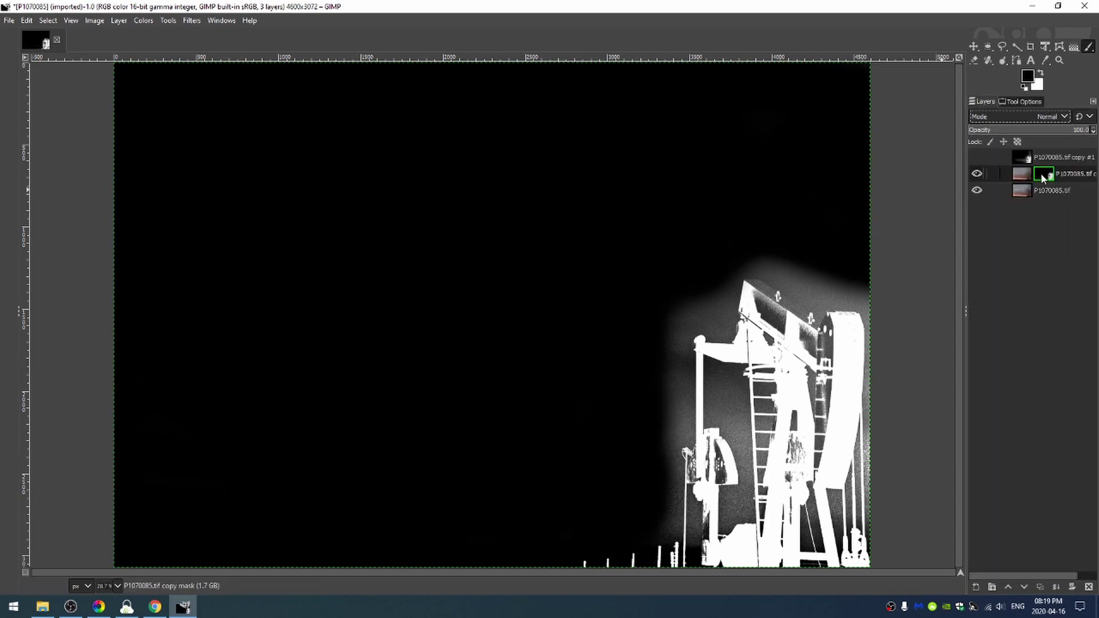
pyautogui.keyDown('alt'); pyautogui.click(1043, 175); pyautogui.keyUp('alt')
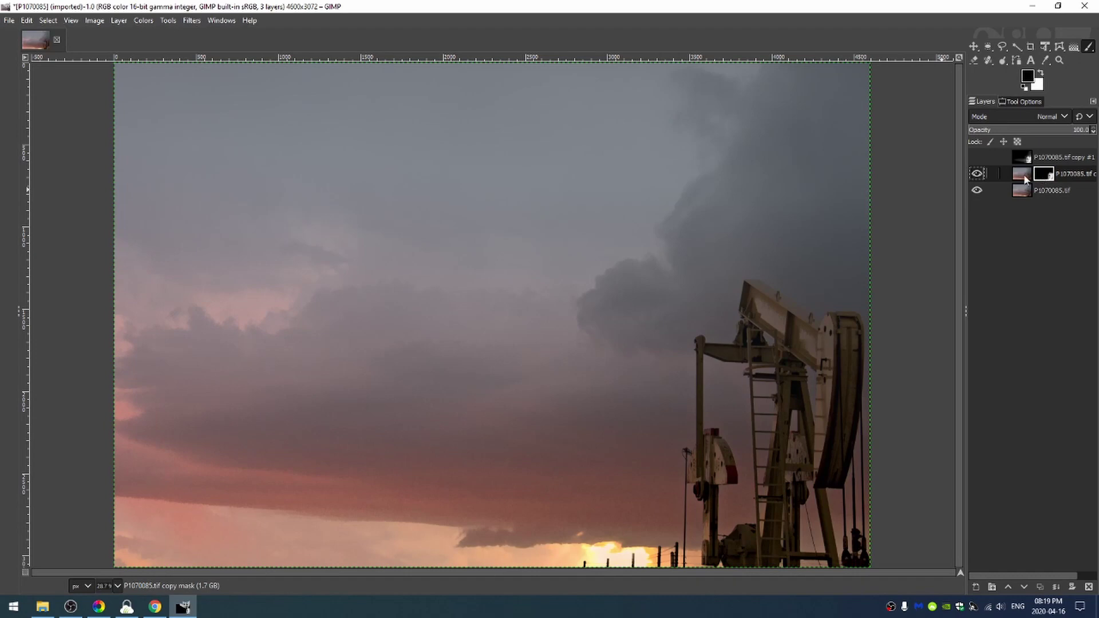
pyautogui.click(977, 177)
pyautogui.click(977, 176)
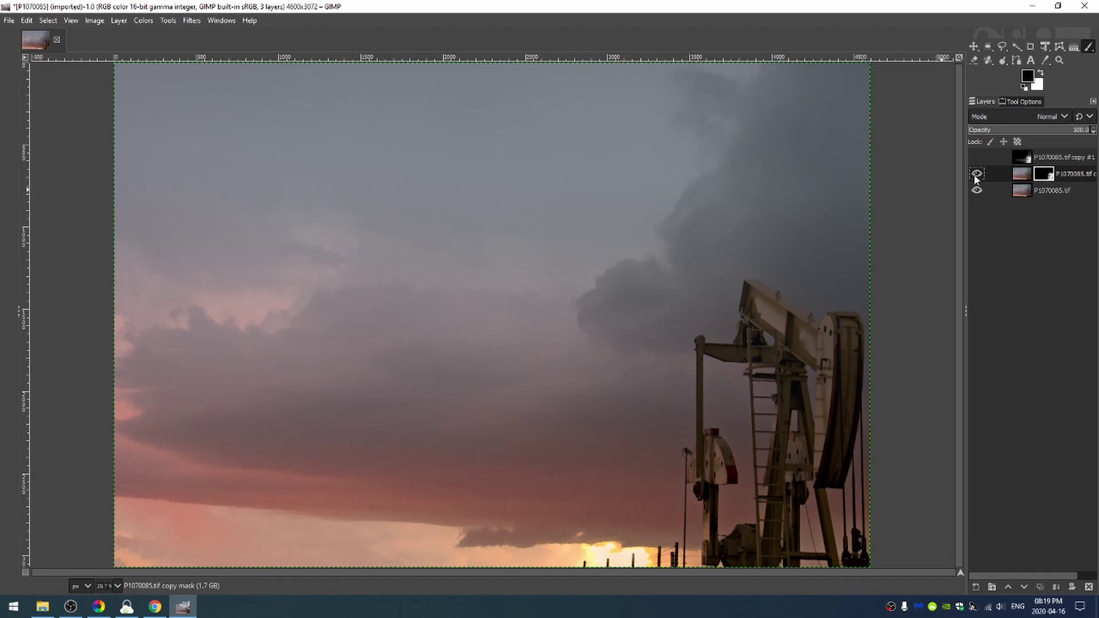